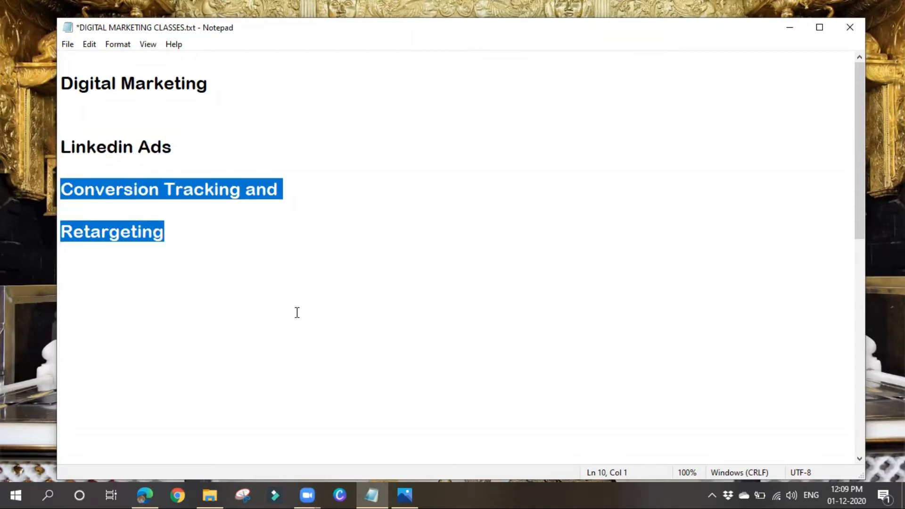
{"action": "left_click", "coordinate": [255, 292]}
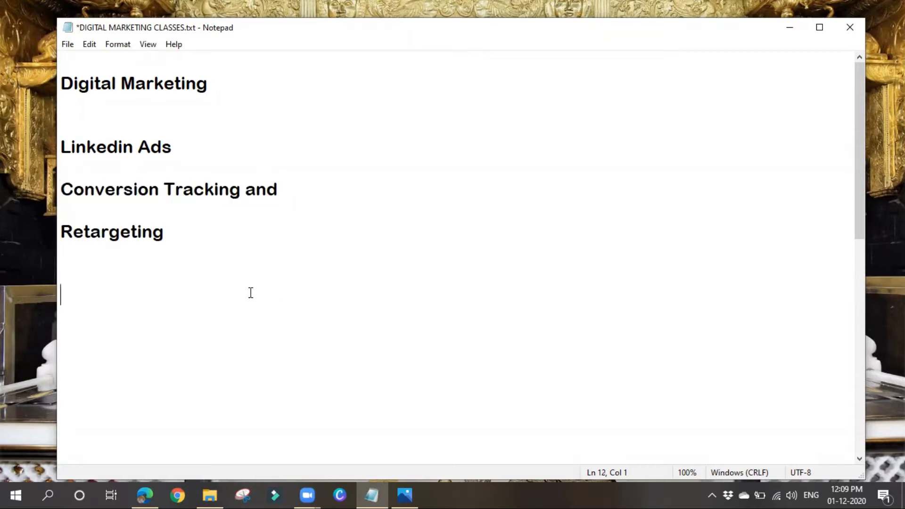
{"action": "left_click_drag", "start_coordinate": [160, 188], "coordinate": [60, 189]}
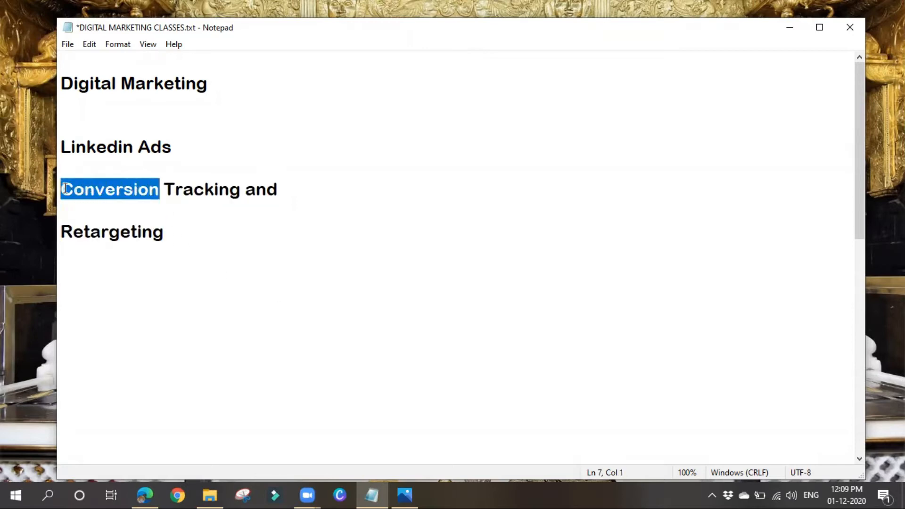
{"action": "left_click", "coordinate": [86, 302]}
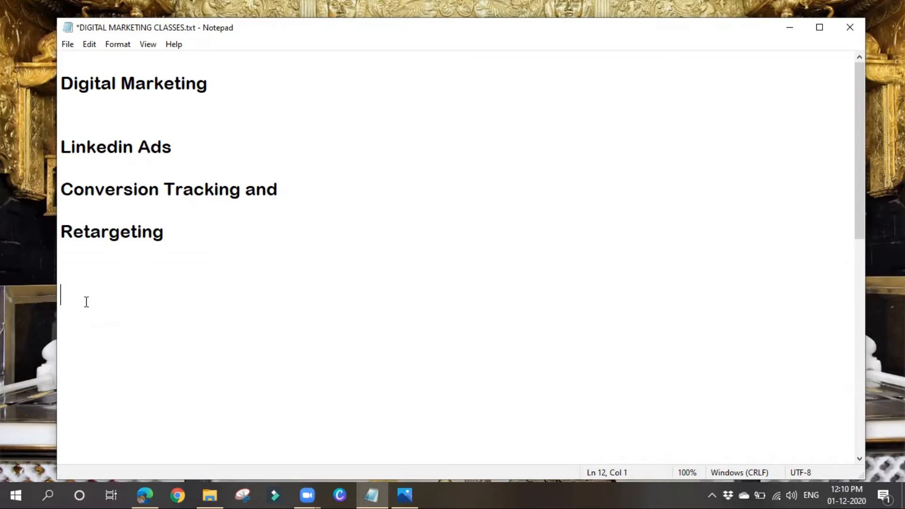
{"action": "left_click_drag", "start_coordinate": [61, 189], "coordinate": [239, 191]}
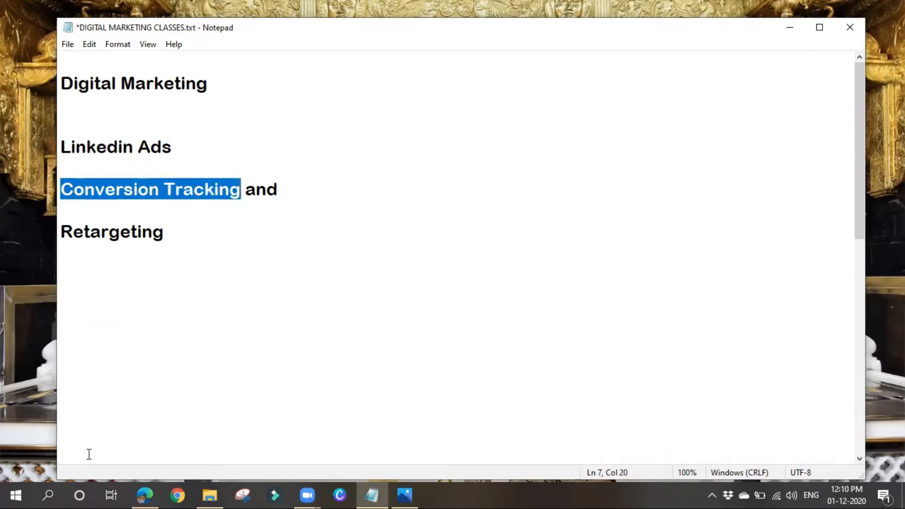
{"action": "left_click", "coordinate": [142, 339]}
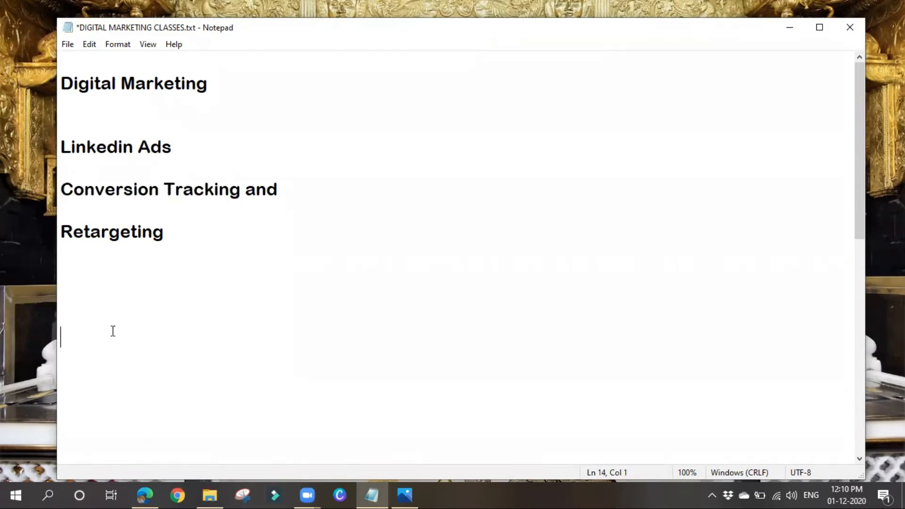
{"action": "left_click_drag", "start_coordinate": [65, 188], "coordinate": [240, 193]}
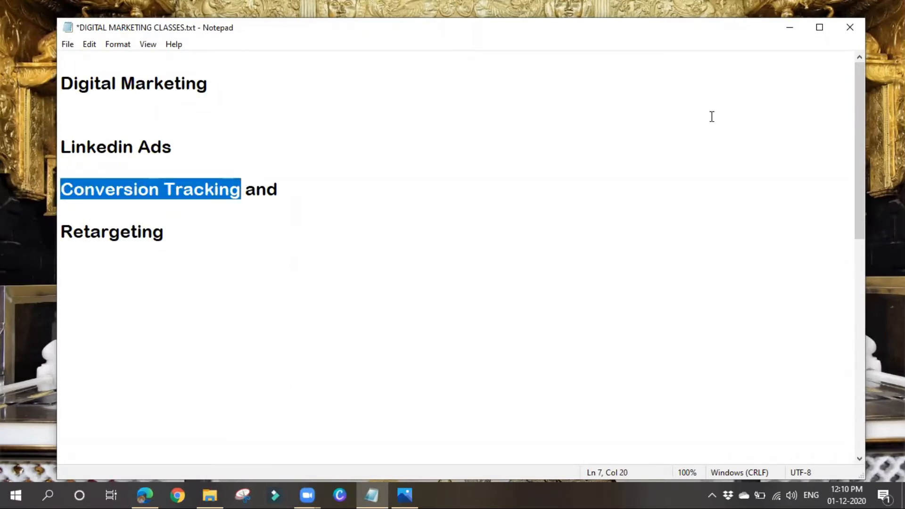
Switch to LinkedIn Campaign Manager and start a new website conversion named 11-1 Nov.
{"action": "left_click", "coordinate": [145, 494]}
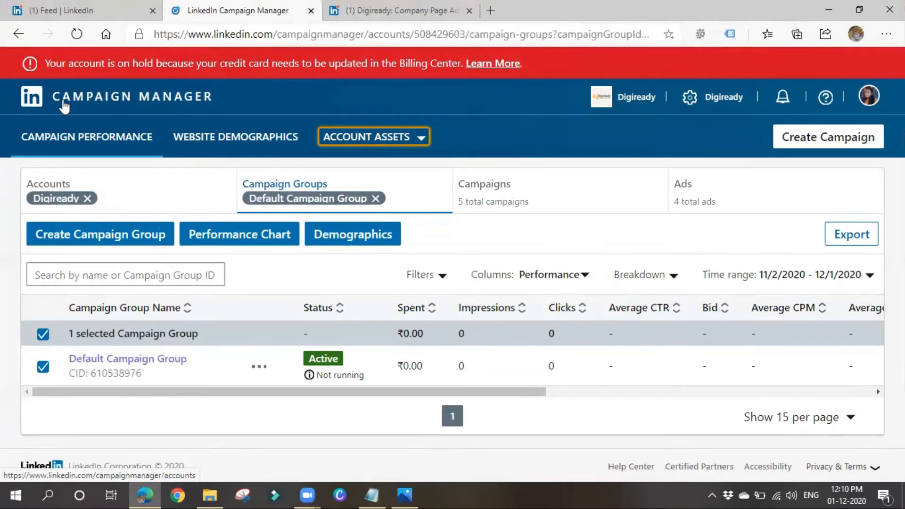
{"action": "left_click", "coordinate": [357, 138]}
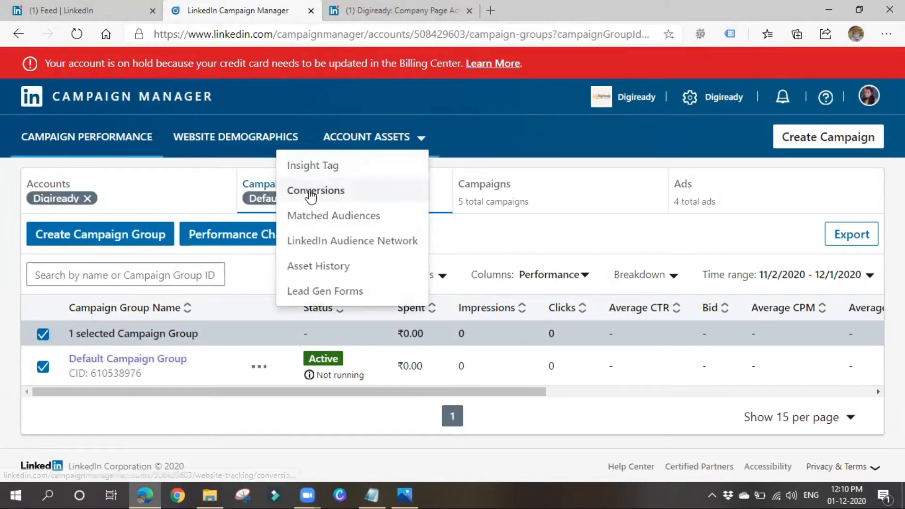
{"action": "left_click", "coordinate": [311, 193]}
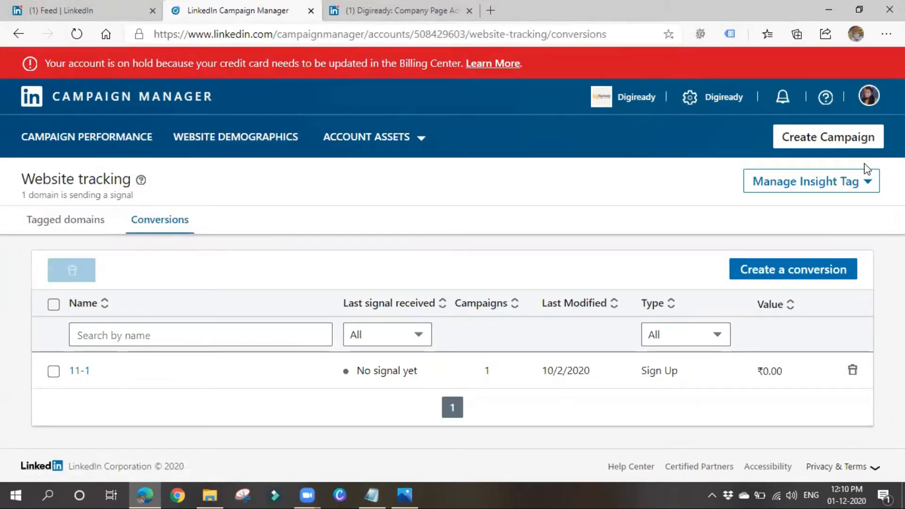
{"action": "left_click", "coordinate": [781, 273]}
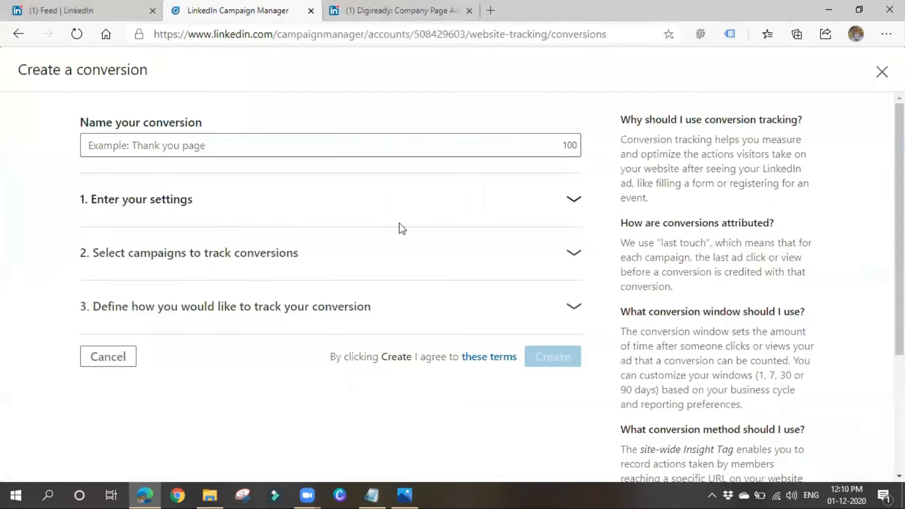
{"action": "left_click", "coordinate": [239, 143]}
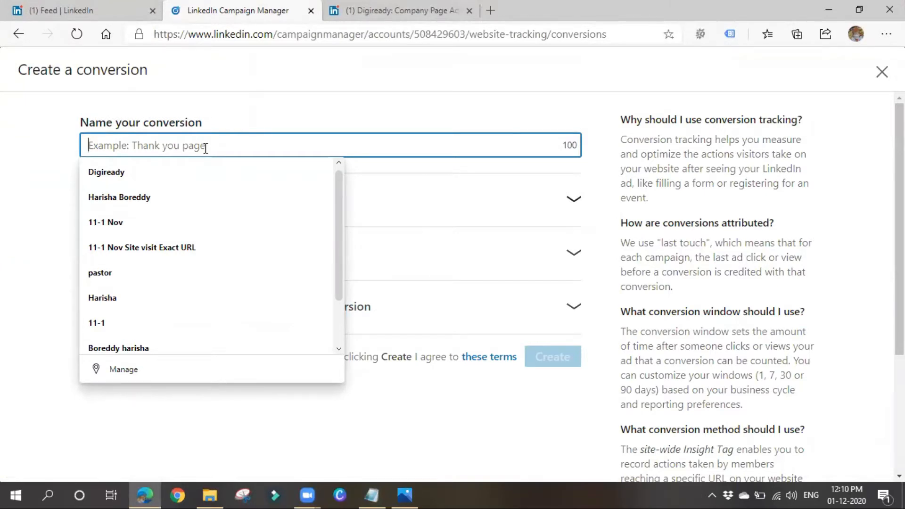
{"action": "left_click", "coordinate": [113, 225]}
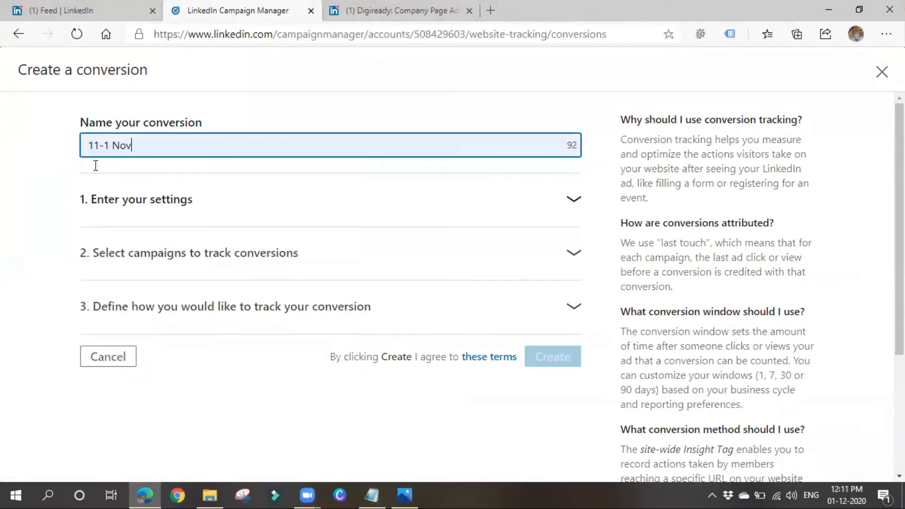
In the conversion's settings, choose Sign Up as the action type and leave the estimated conversion worth blank.
{"action": "left_click", "coordinate": [183, 206]}
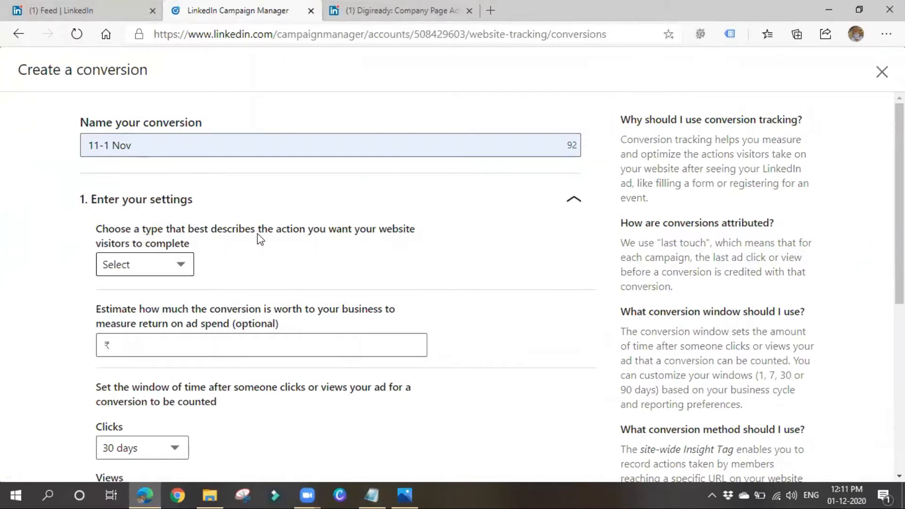
{"action": "left_click", "coordinate": [186, 262]}
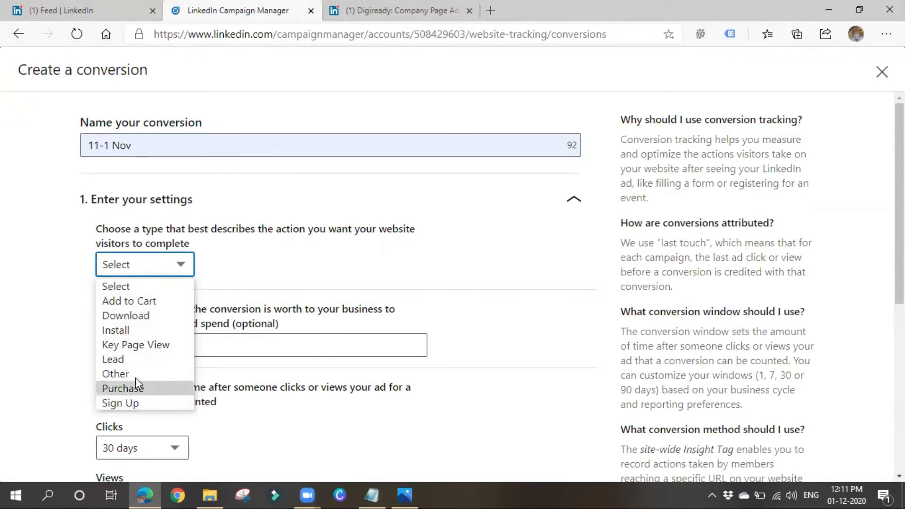
{"action": "left_click", "coordinate": [135, 405]}
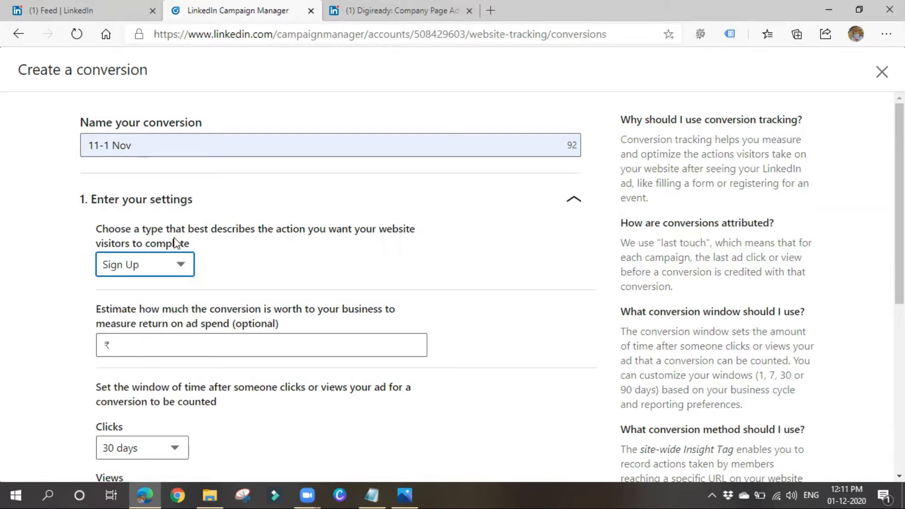
{"action": "left_click", "coordinate": [188, 273]}
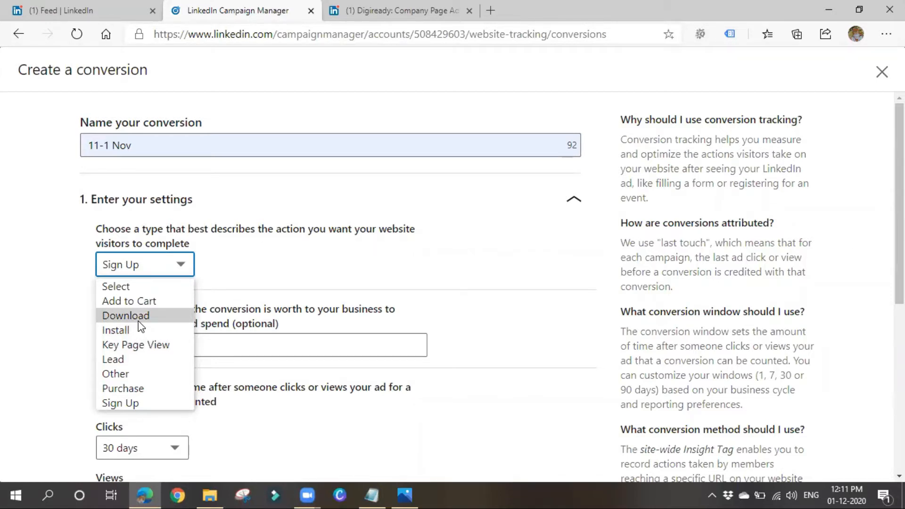
{"action": "left_click", "coordinate": [131, 404]}
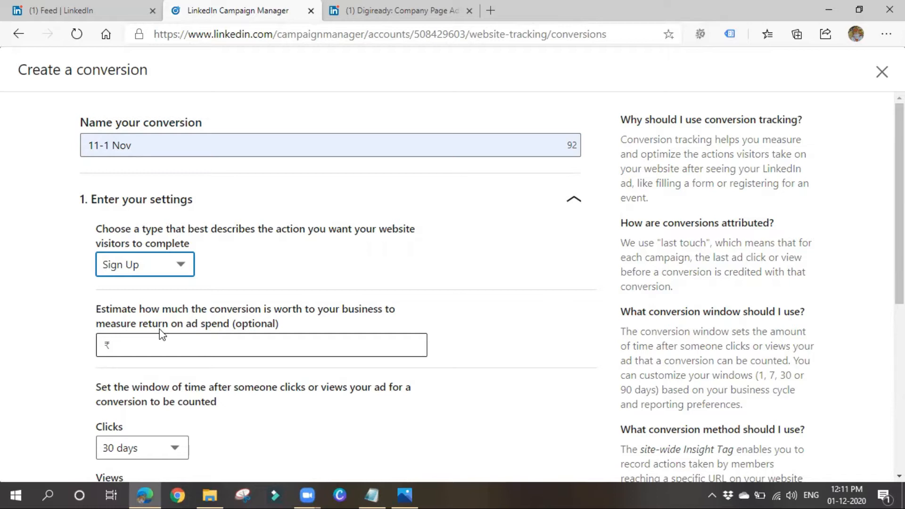
{"action": "left_click", "coordinate": [163, 346]}
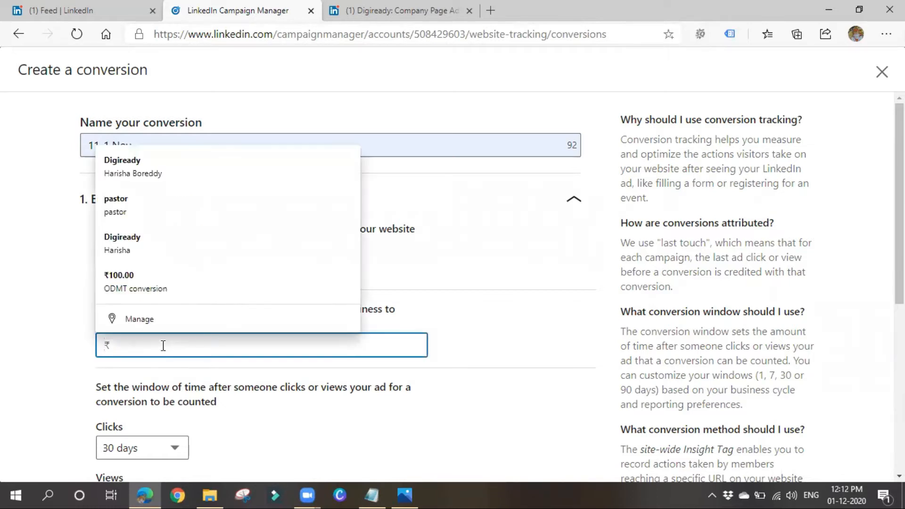
{"action": "left_click", "coordinate": [488, 339]}
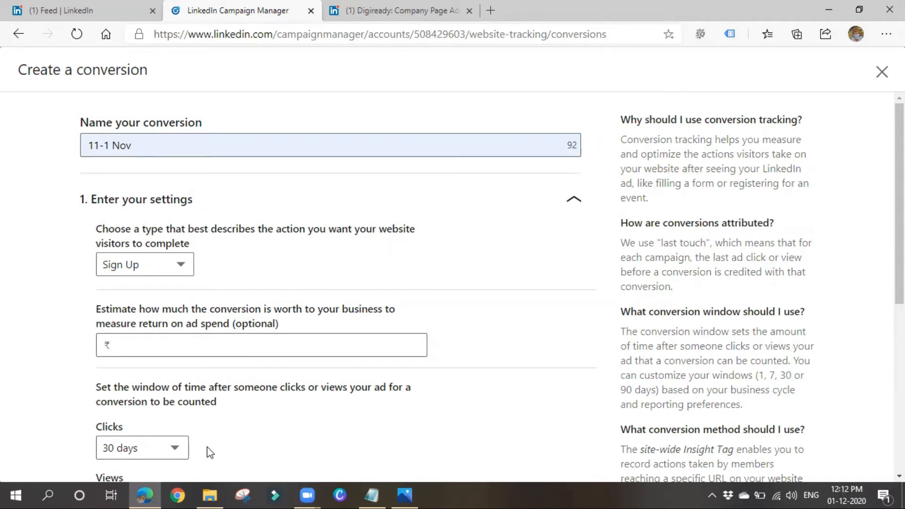
Set the conversion window to 7 days for both views and clicks.
{"action": "scroll", "coordinate": [218, 431], "scroll_direction": "down", "scroll_amount": 1}
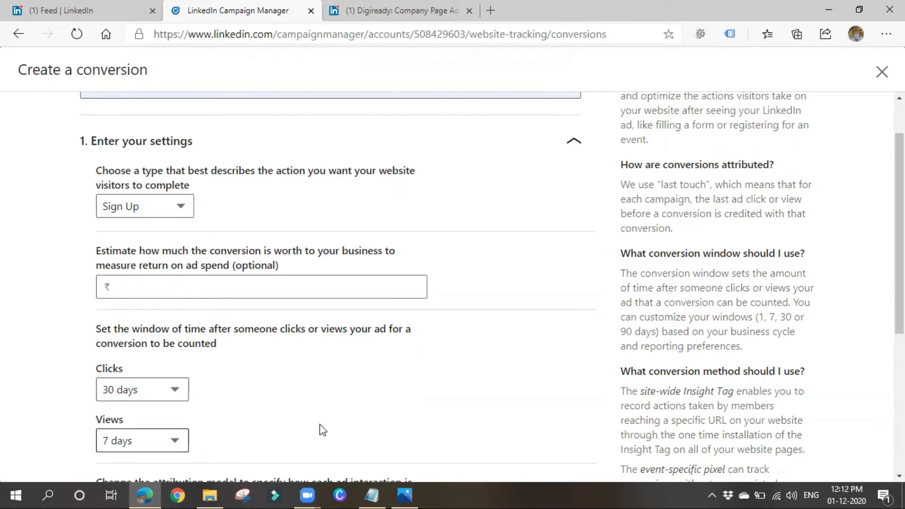
{"action": "scroll", "coordinate": [320, 425], "scroll_direction": "down", "scroll_amount": 1}
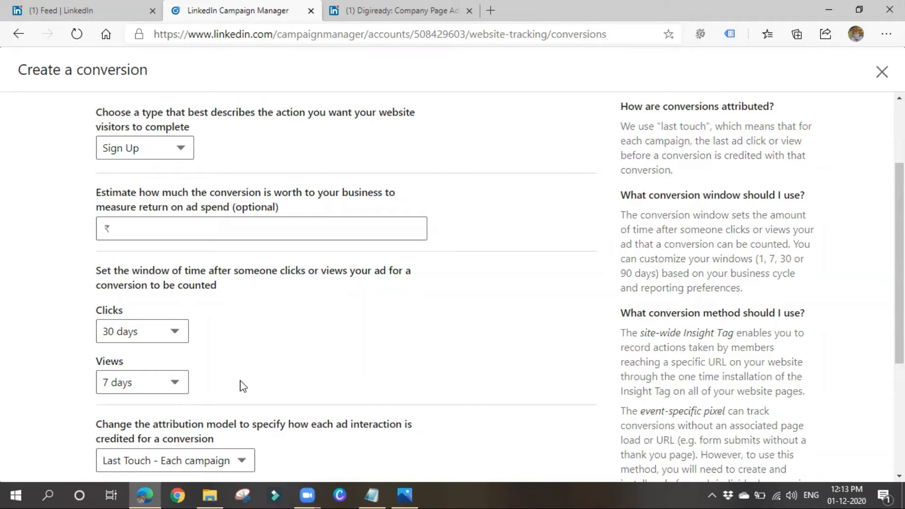
{"action": "left_click", "coordinate": [138, 385]}
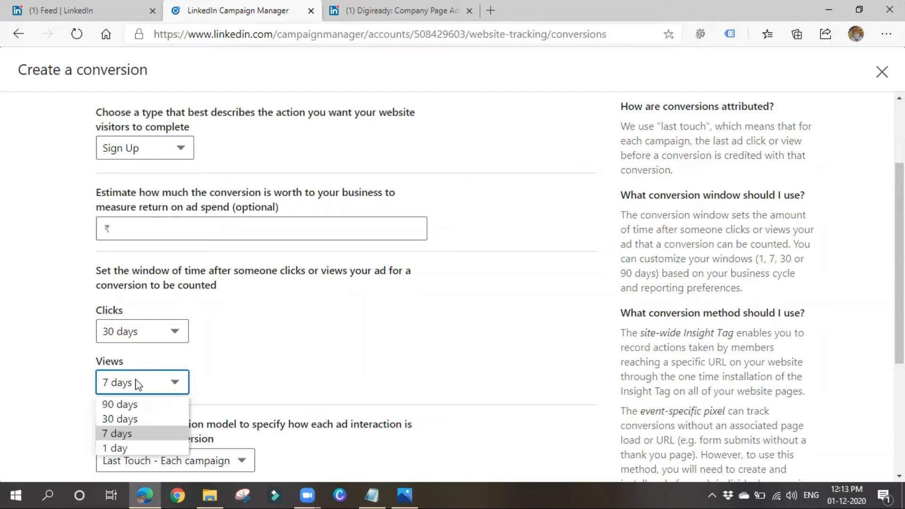
{"action": "left_click", "coordinate": [115, 433]}
{"action": "left_click", "coordinate": [235, 399]}
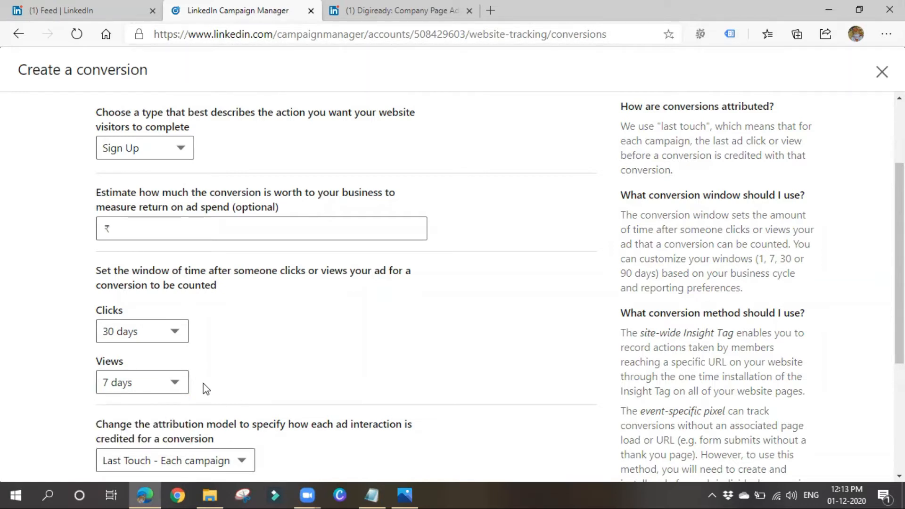
{"action": "left_click", "coordinate": [185, 381]}
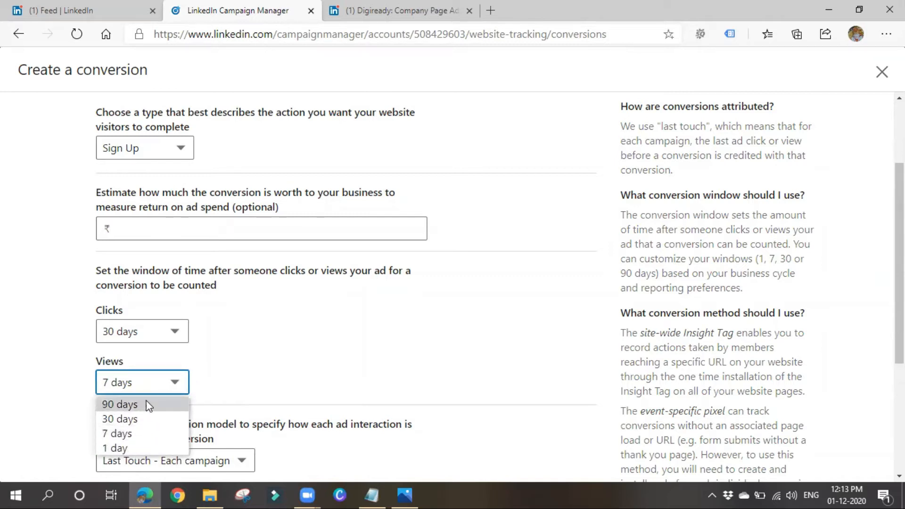
{"action": "left_click", "coordinate": [121, 436]}
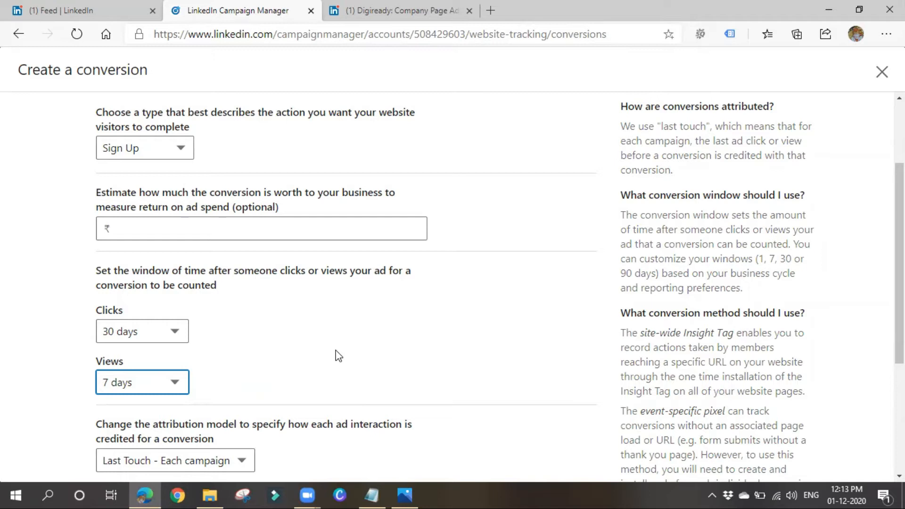
{"action": "left_click", "coordinate": [164, 342]}
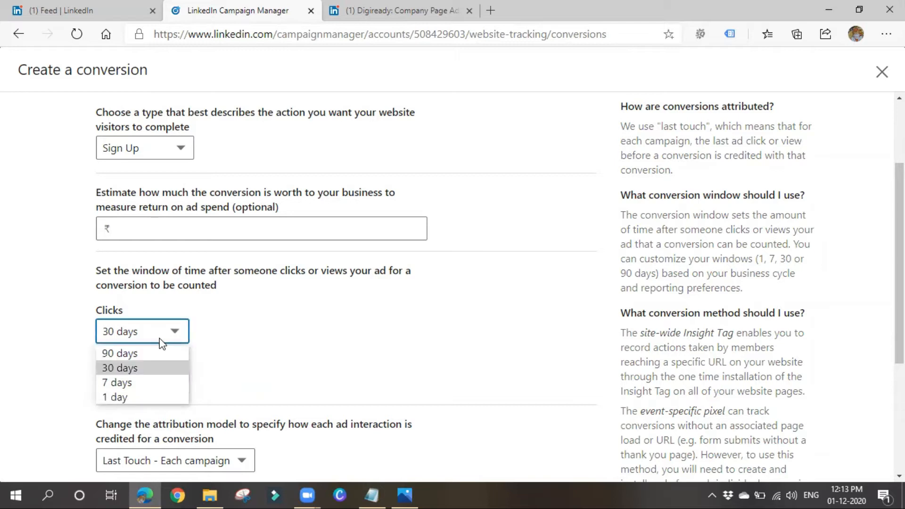
{"action": "left_click", "coordinate": [148, 383]}
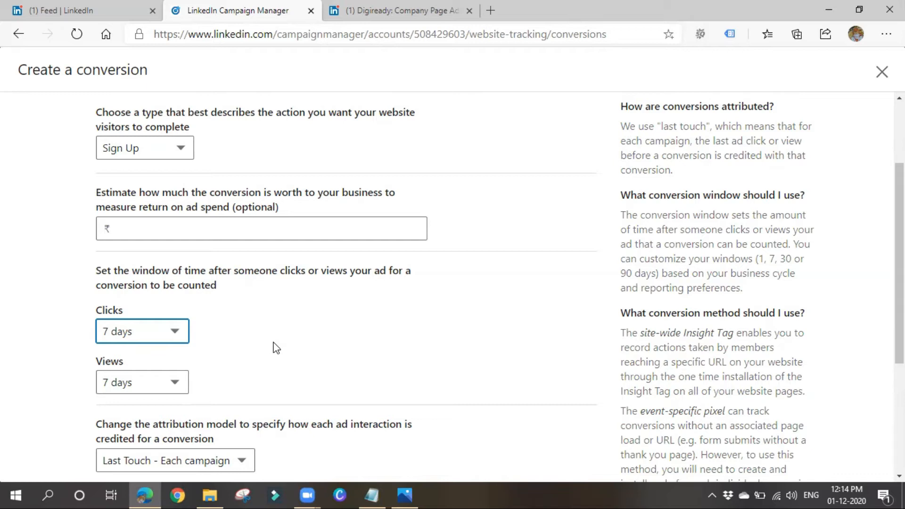
Set the conversion's attribution model to Last Touch - Last campaign.
{"action": "scroll", "coordinate": [267, 350], "scroll_direction": "down", "scroll_amount": 3}
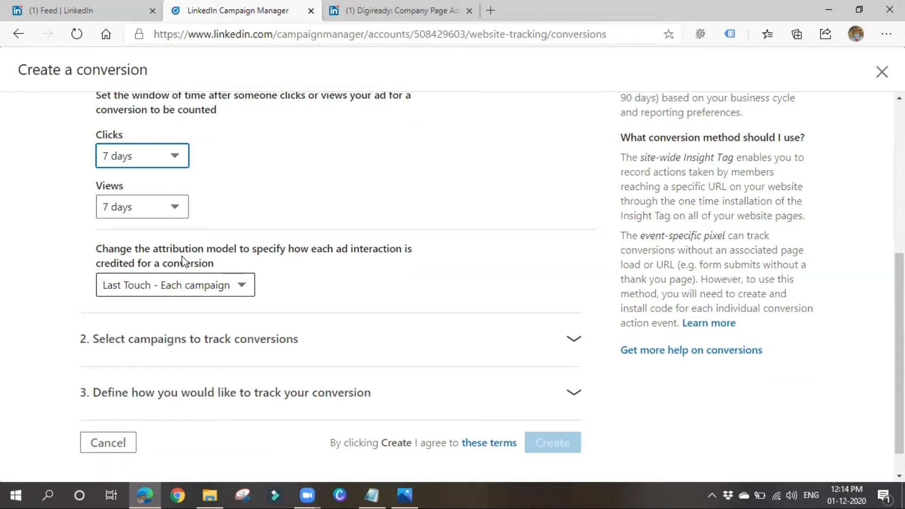
{"action": "left_click", "coordinate": [243, 287]}
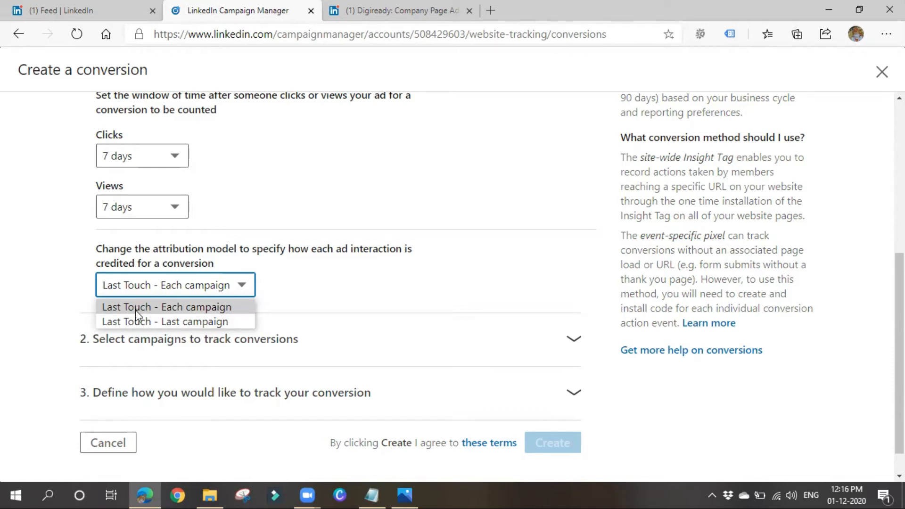
{"action": "left_click", "coordinate": [218, 307]}
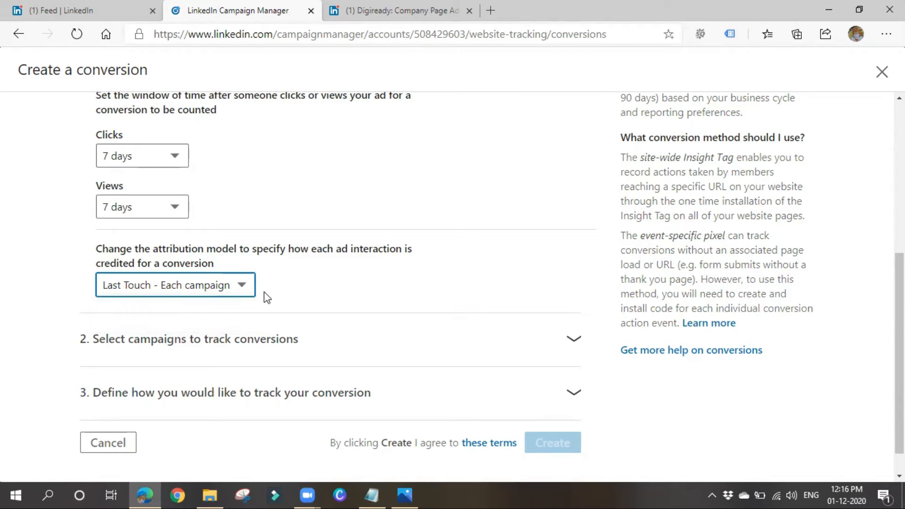
{"action": "left_click", "coordinate": [191, 291]}
{"action": "left_click", "coordinate": [183, 321]}
Select the paused "Website visits - Dec 1, 2020" campaign for tracking conversions.
{"action": "left_click", "coordinate": [175, 352]}
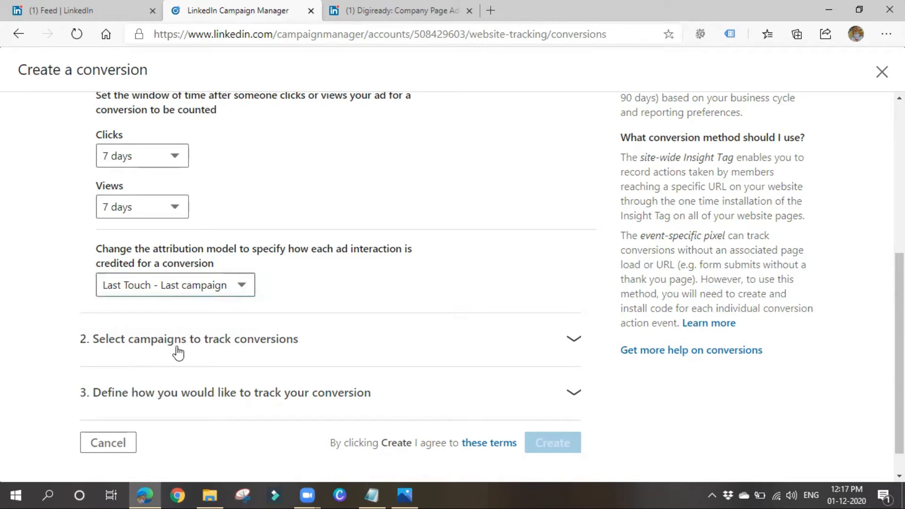
{"action": "scroll", "coordinate": [174, 347], "scroll_direction": "down", "scroll_amount": 1}
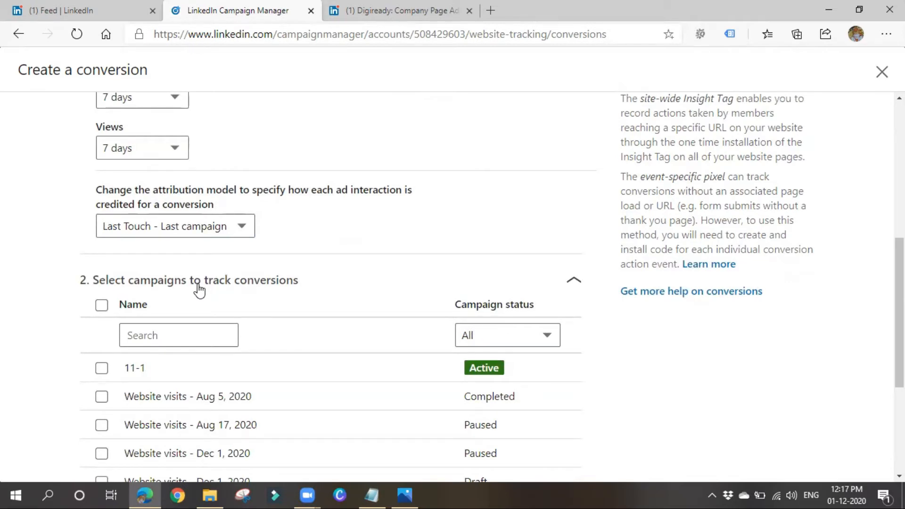
{"action": "scroll", "coordinate": [175, 318], "scroll_direction": "down", "scroll_amount": 1}
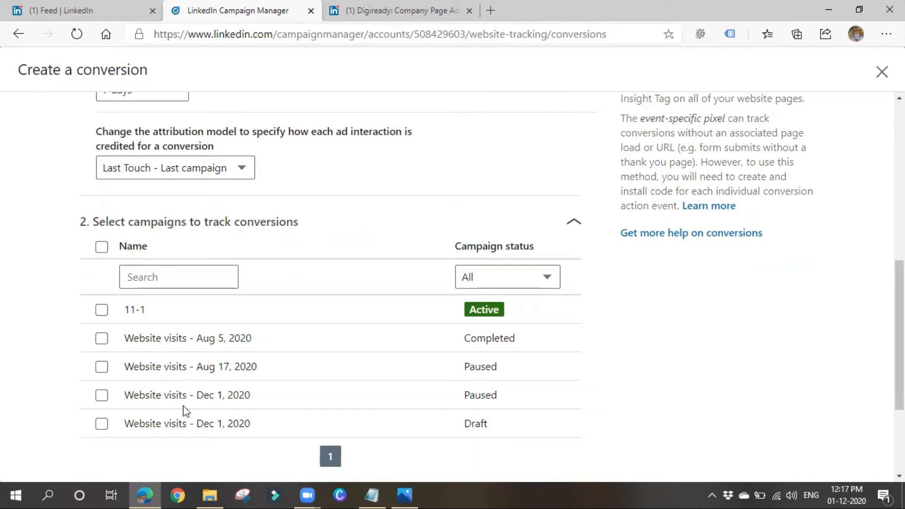
{"action": "left_click", "coordinate": [102, 396]}
{"action": "scroll", "coordinate": [257, 389], "scroll_direction": "down", "scroll_amount": 2}
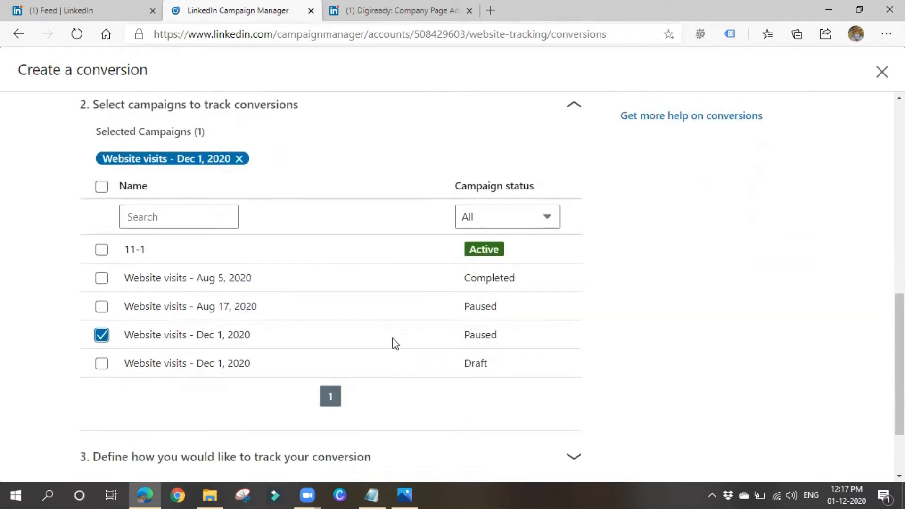
{"action": "scroll", "coordinate": [278, 251], "scroll_direction": "down", "scroll_amount": 2}
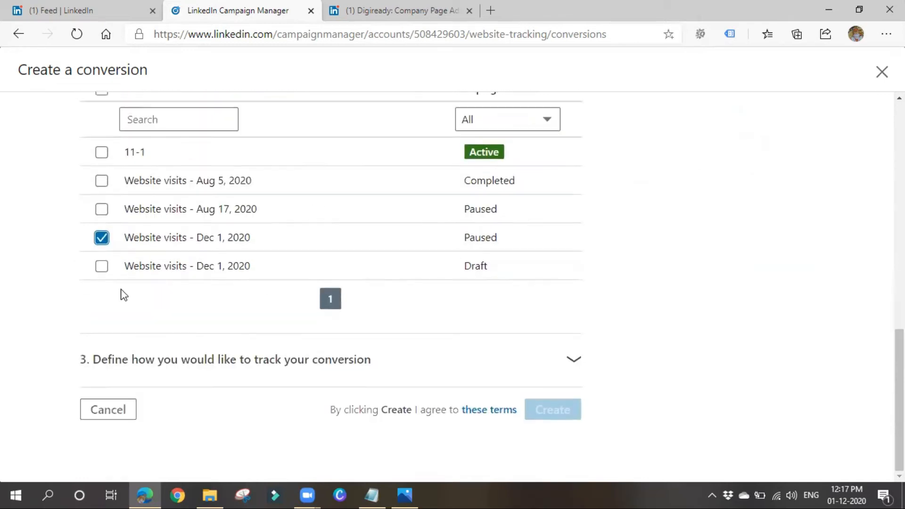
Look at the event-specific pixel option, choose the site-wide Insight Tag for tracking, and keep the URL match type on starts with.
{"action": "left_click", "coordinate": [370, 362]}
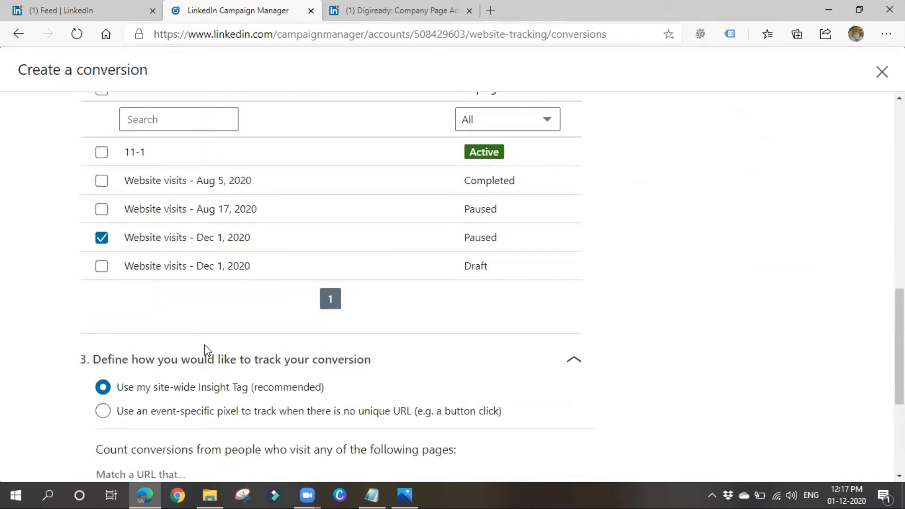
{"action": "scroll", "coordinate": [204, 350], "scroll_direction": "down", "scroll_amount": 2}
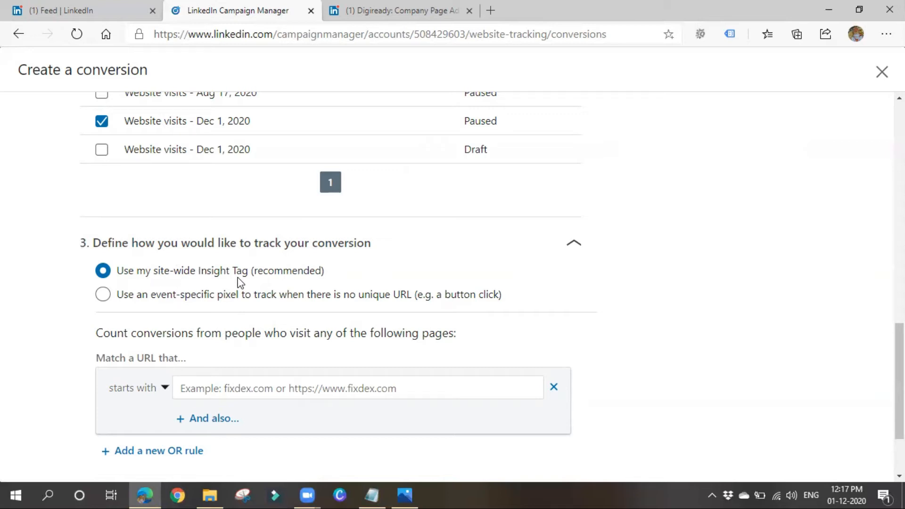
{"action": "left_click", "coordinate": [147, 301]}
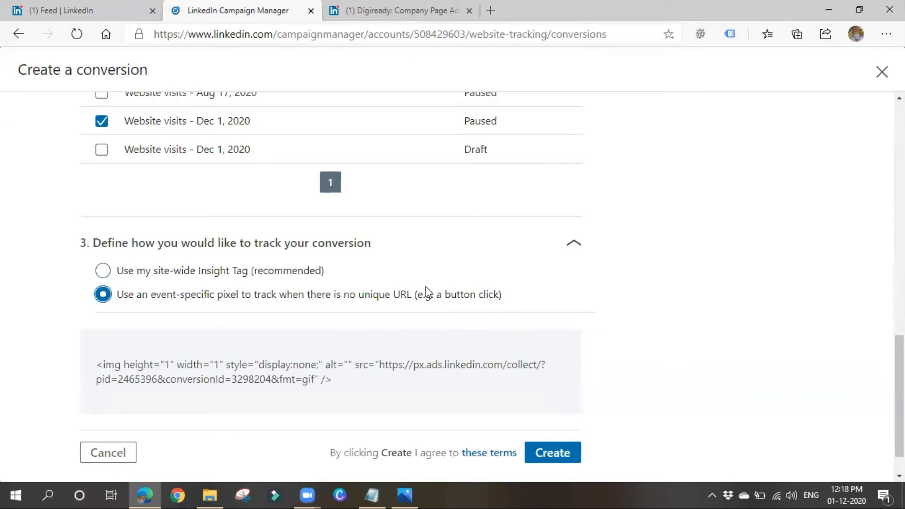
{"action": "mouse_move", "coordinate": [340, 401]}
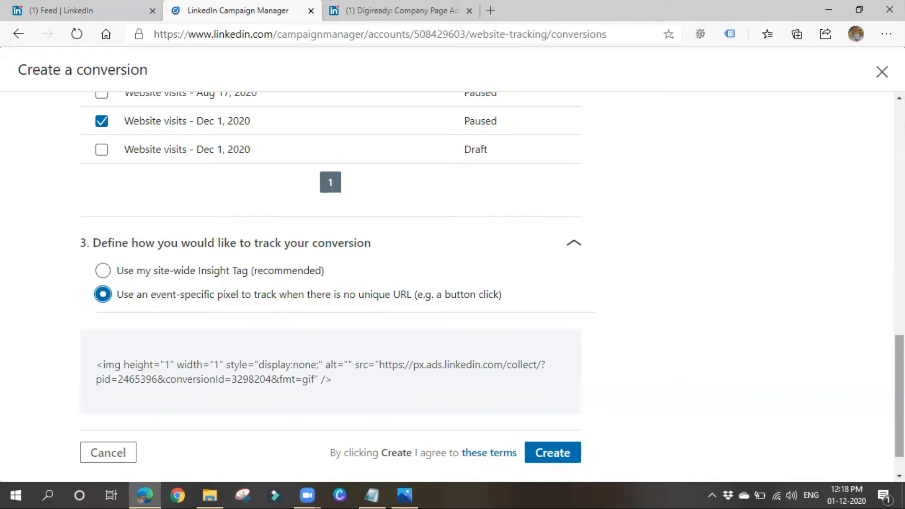
{"action": "left_click", "coordinate": [144, 273]}
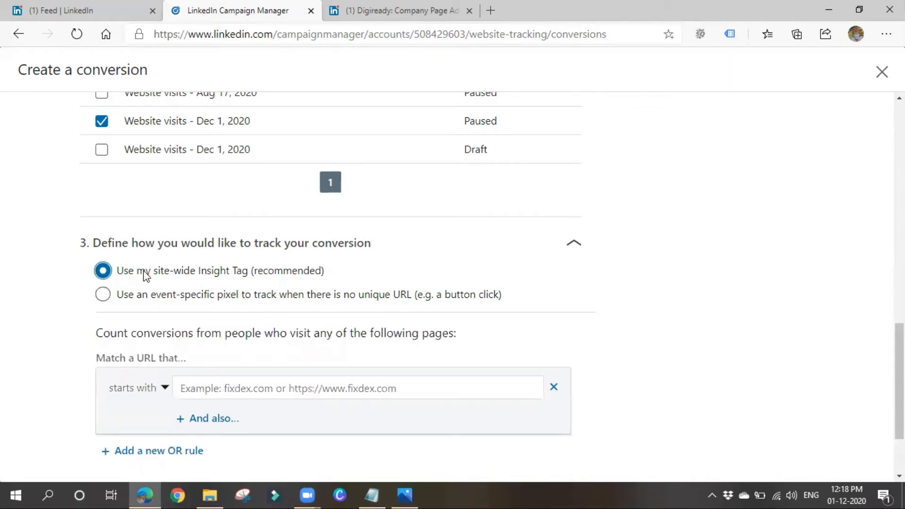
{"action": "scroll", "coordinate": [141, 276], "scroll_direction": "down", "scroll_amount": 2}
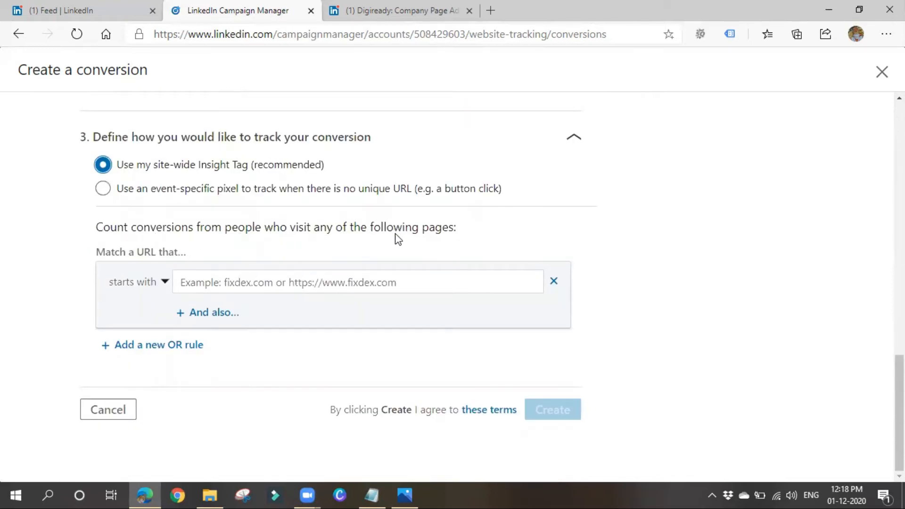
{"action": "left_click", "coordinate": [166, 283]}
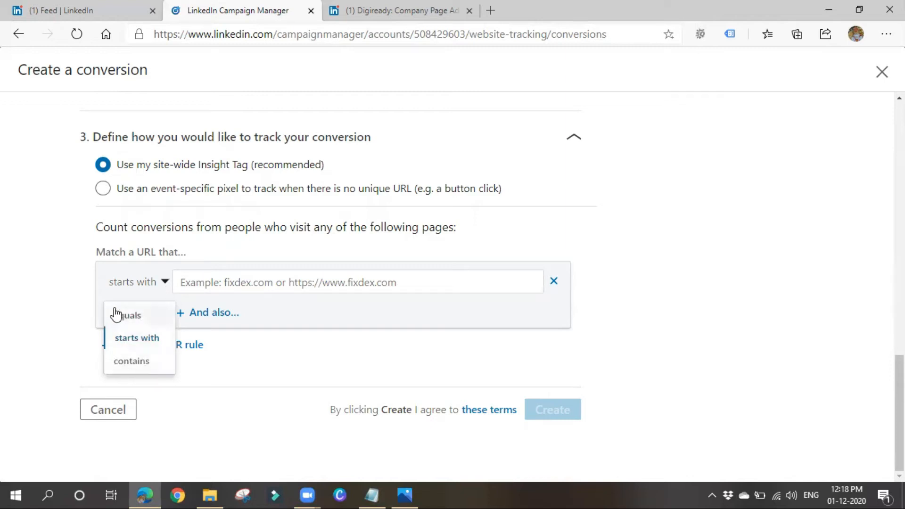
{"action": "left_click", "coordinate": [154, 348]}
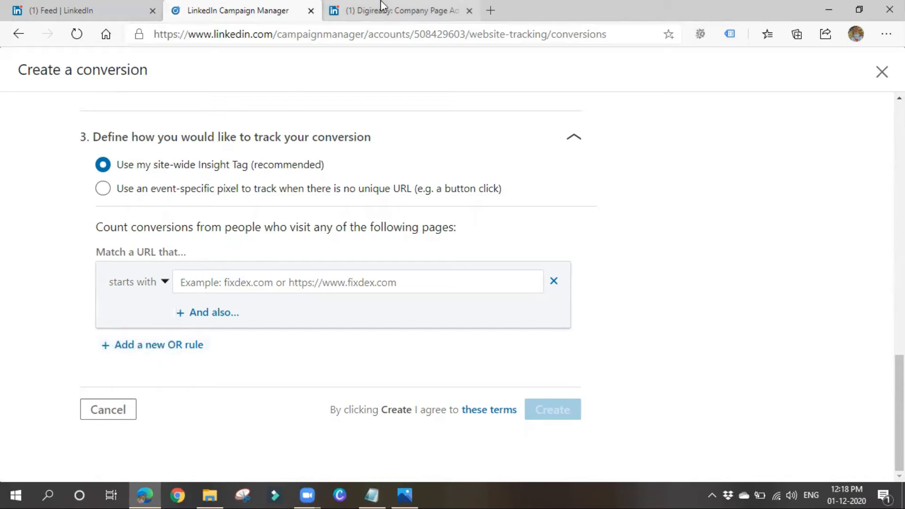
{"action": "left_click", "coordinate": [494, 11]}
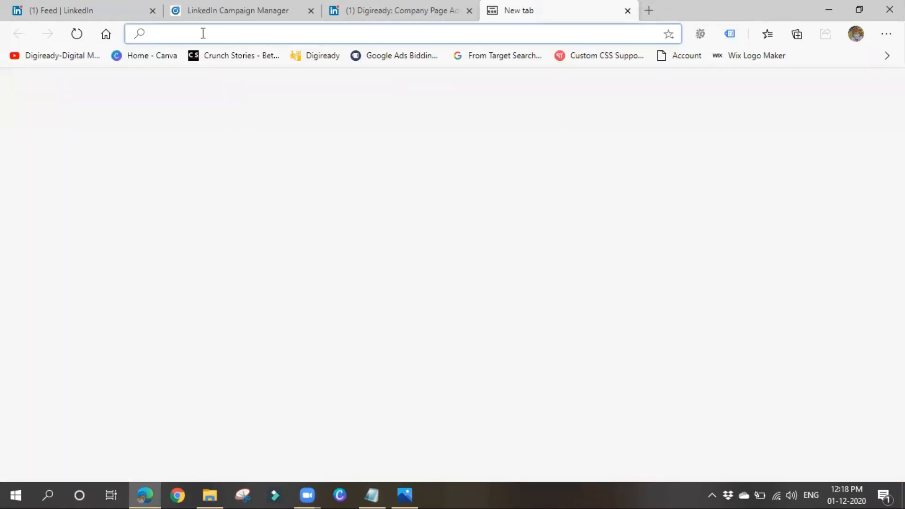
{"action": "type", "text": "goex"}
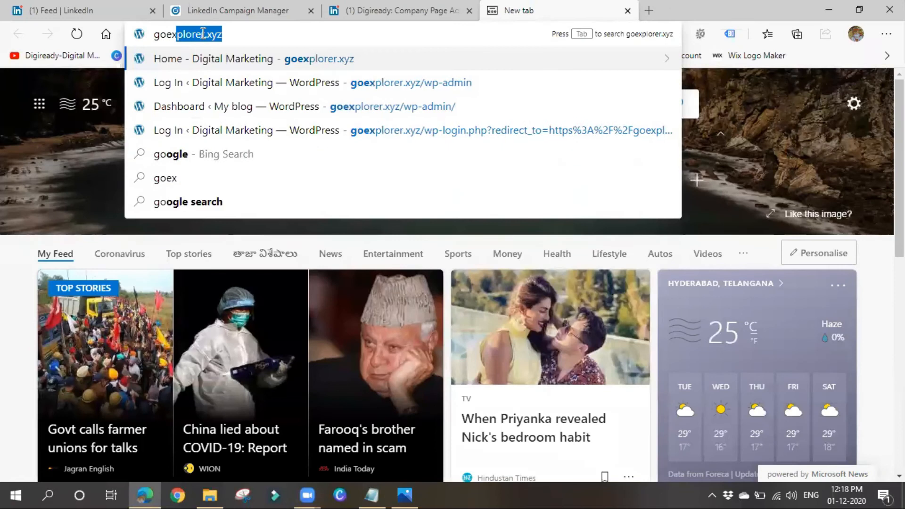
{"action": "type", "text": "plorer"}
{"action": "key", "text": "Return"}
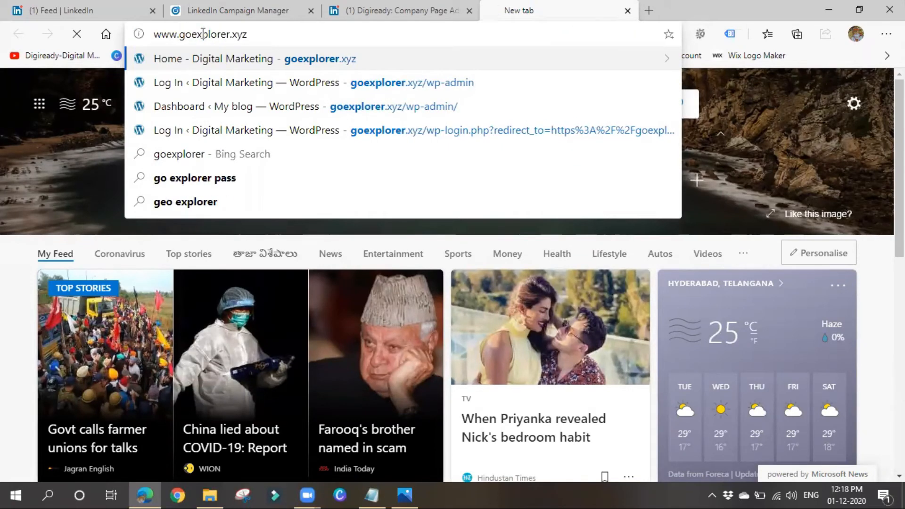
{"action": "left_click", "coordinate": [203, 34]}
{"action": "key", "text": "ctrl+c"}
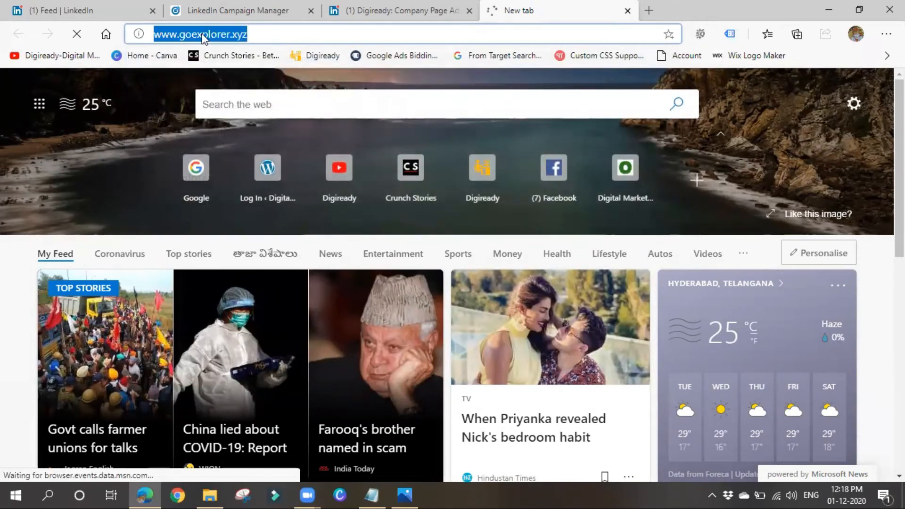
{"action": "left_click", "coordinate": [207, 10]}
{"action": "left_click", "coordinate": [252, 274]}
{"action": "key", "text": "ctrl+v"}
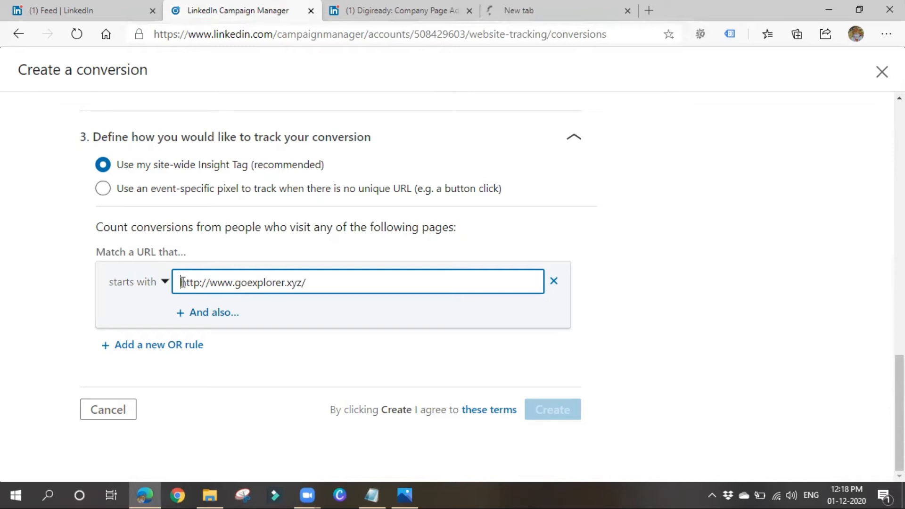
{"action": "left_click_drag", "start_coordinate": [182, 282], "coordinate": [350, 288]}
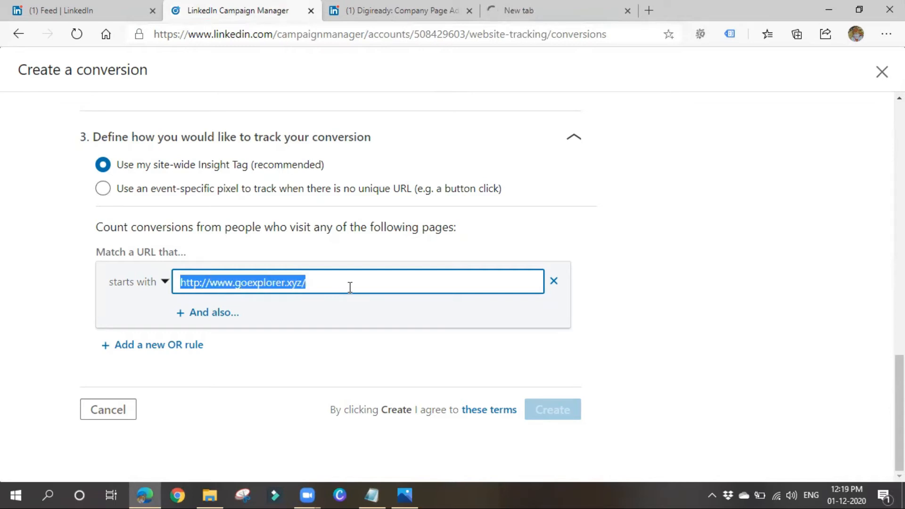
{"action": "left_click_drag", "start_coordinate": [302, 280], "coordinate": [287, 279]}
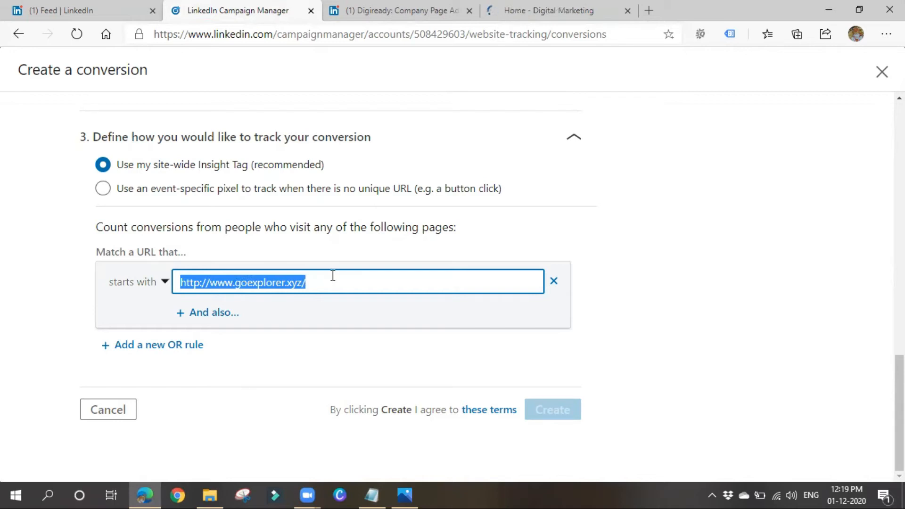
Examine the website address shared by the About Us and Digital Marketing pages, and return to the conversion form.
{"action": "left_click", "coordinate": [511, 3]}
{"action": "left_click", "coordinate": [170, 167]}
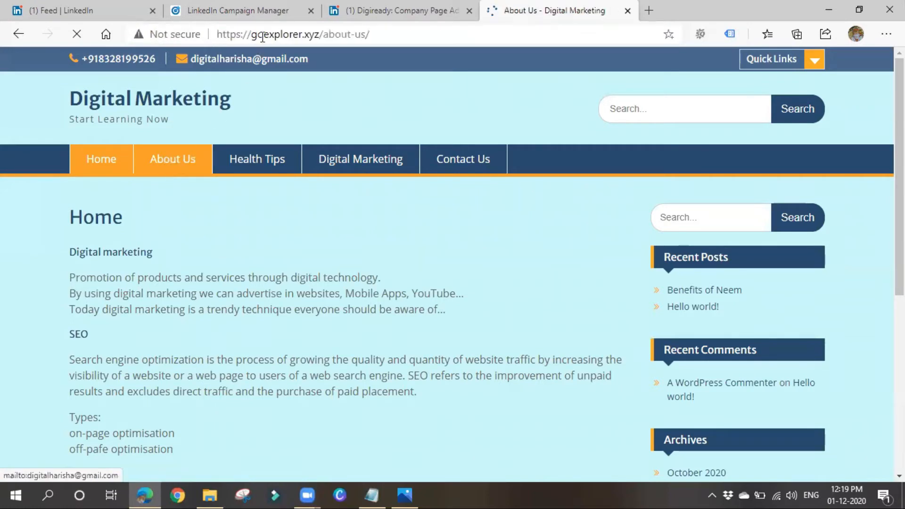
{"action": "left_click_drag", "start_coordinate": [324, 33], "coordinate": [217, 34]}
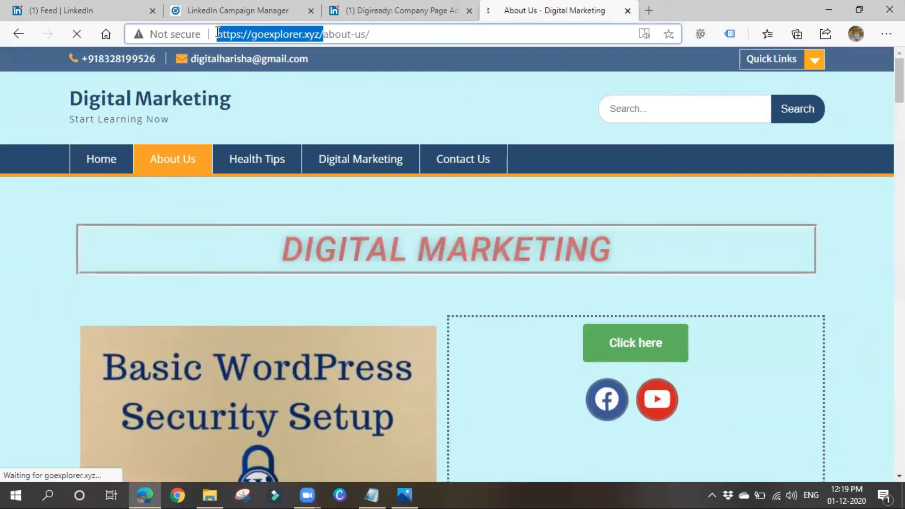
{"action": "left_click", "coordinate": [352, 165]}
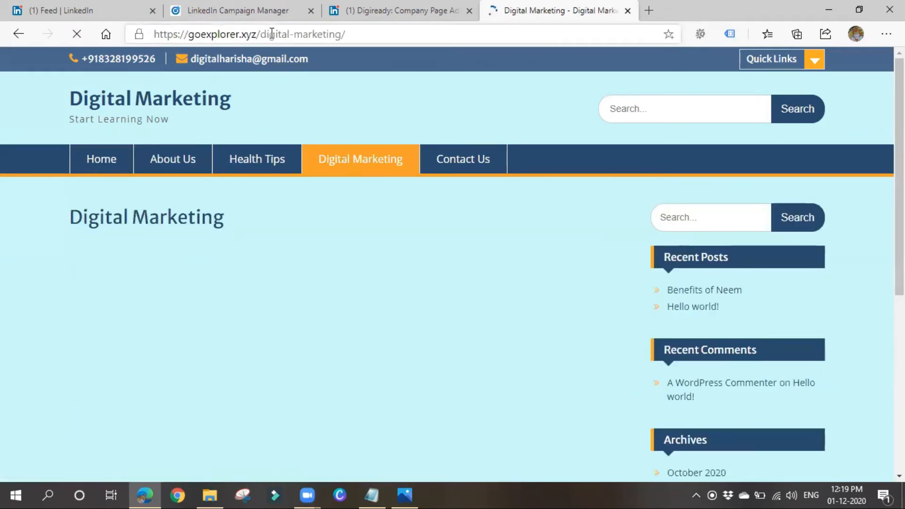
{"action": "left_click_drag", "start_coordinate": [268, 34], "coordinate": [148, 36]}
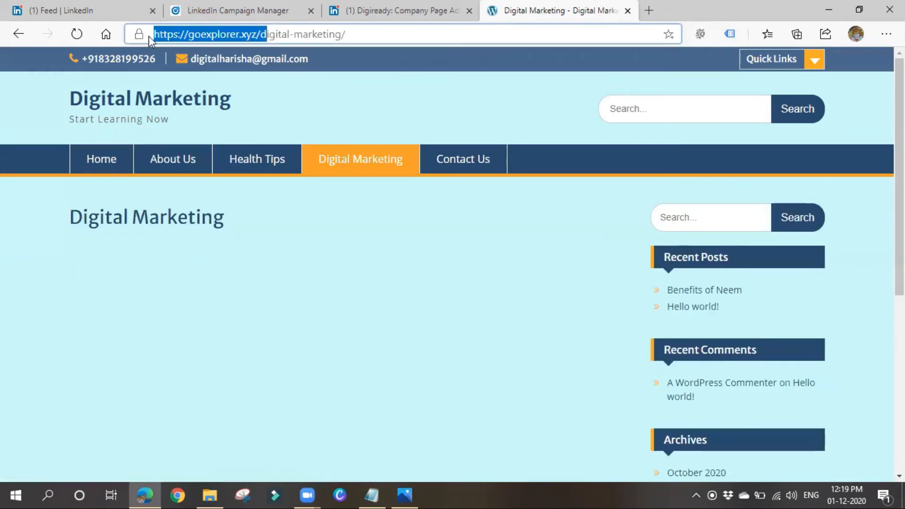
{"action": "left_click", "coordinate": [372, 11]}
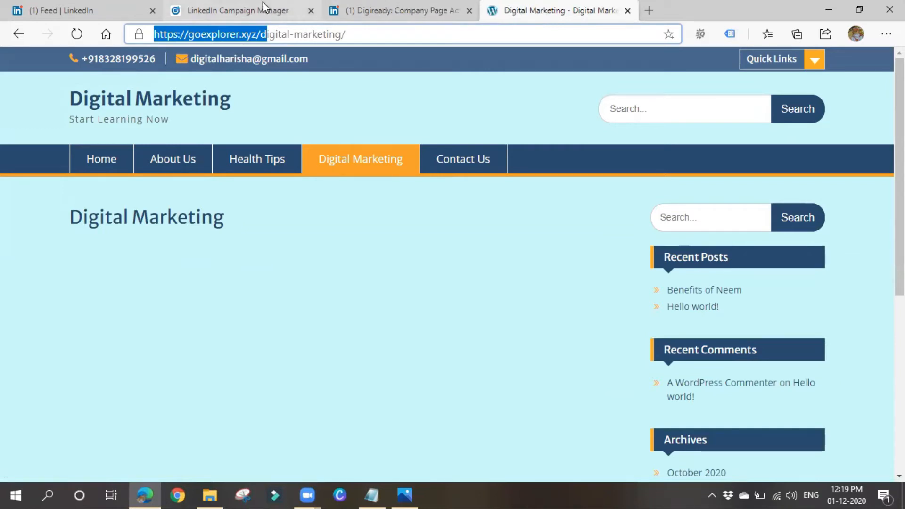
{"action": "left_click", "coordinate": [273, 10]}
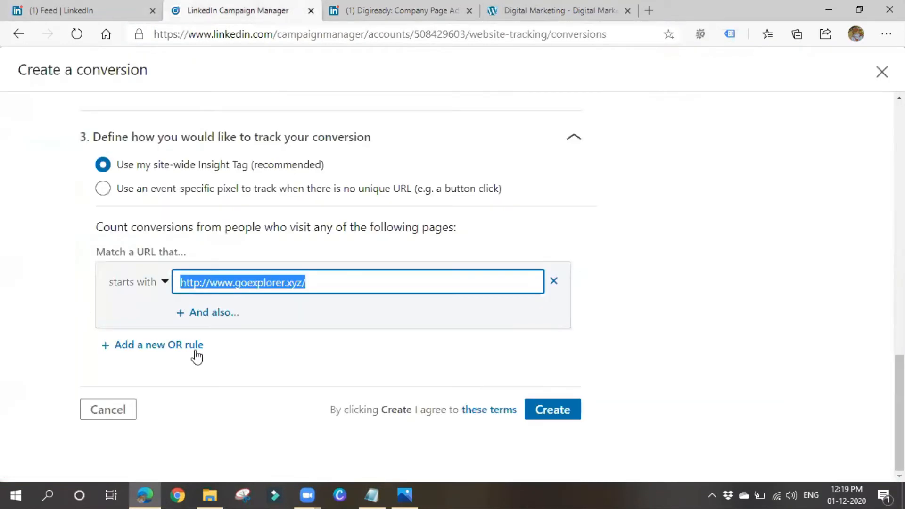
Try contains as the match type for the goexplorer.xyz URL rule, and set it to equals.
{"action": "left_click", "coordinate": [141, 283]}
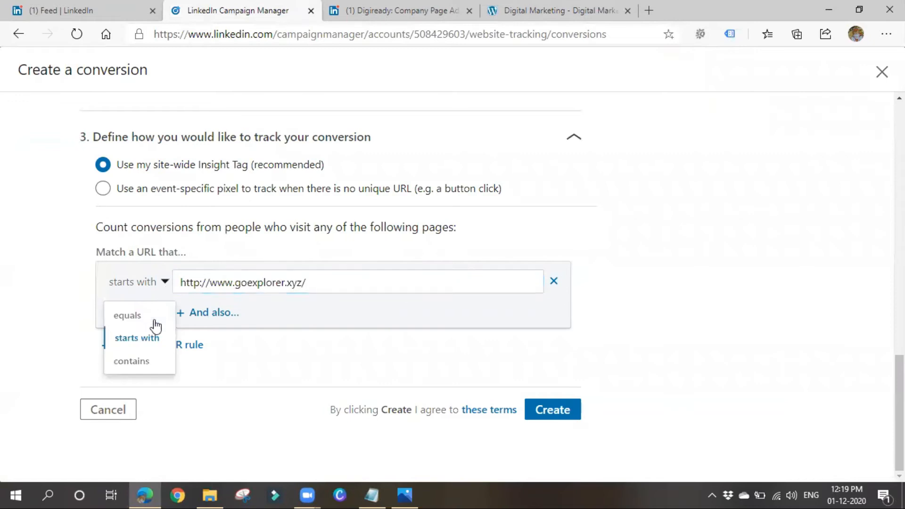
{"action": "left_click", "coordinate": [151, 362]}
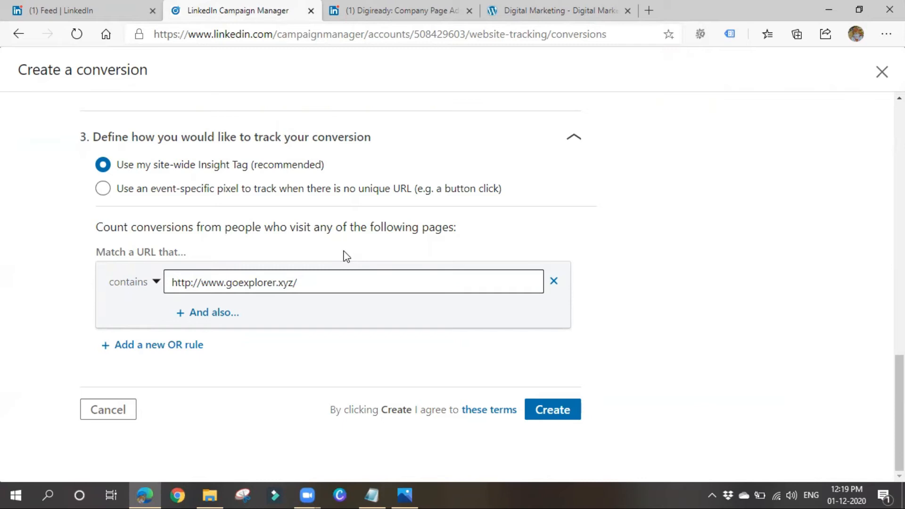
{"action": "left_click", "coordinate": [142, 284]}
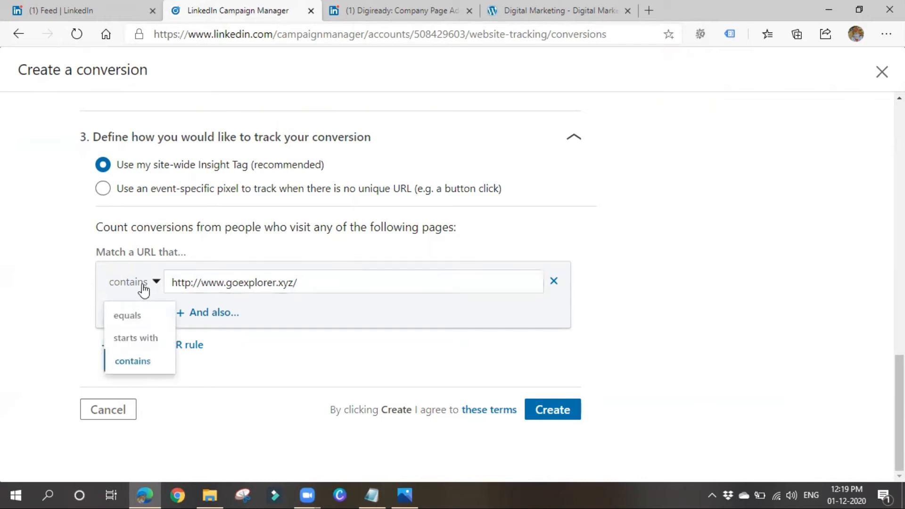
{"action": "left_click", "coordinate": [132, 320]}
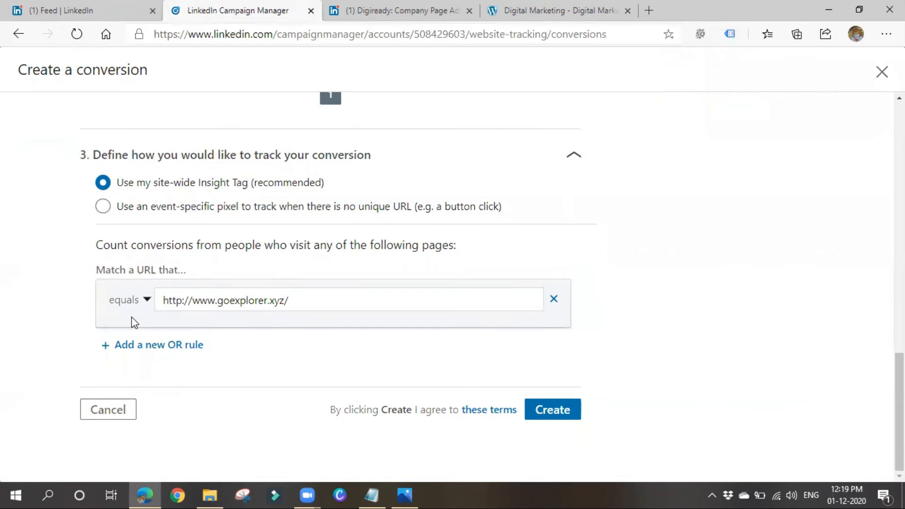
{"action": "left_click", "coordinate": [177, 305]}
{"action": "left_click_drag", "start_coordinate": [163, 301], "coordinate": [307, 305]}
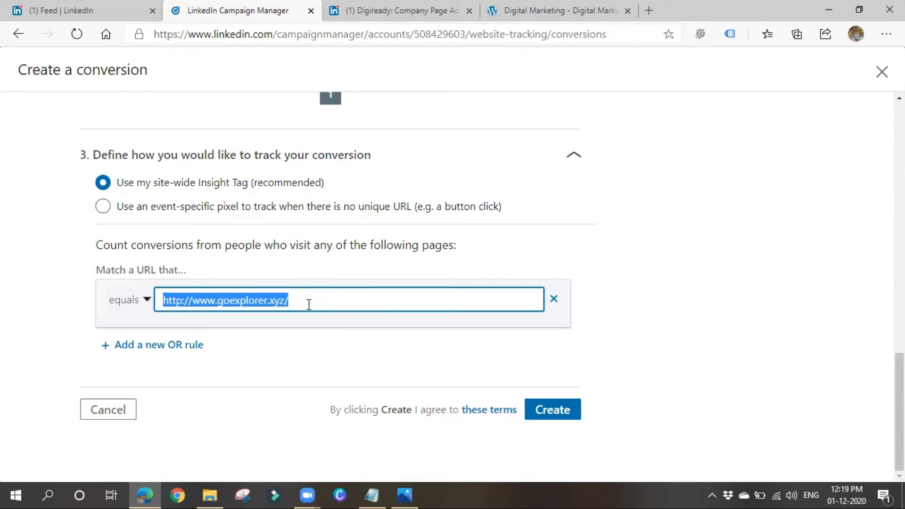
Add an OR rule below the first URL rule and set its match type to equals.
{"action": "left_click", "coordinate": [126, 346]}
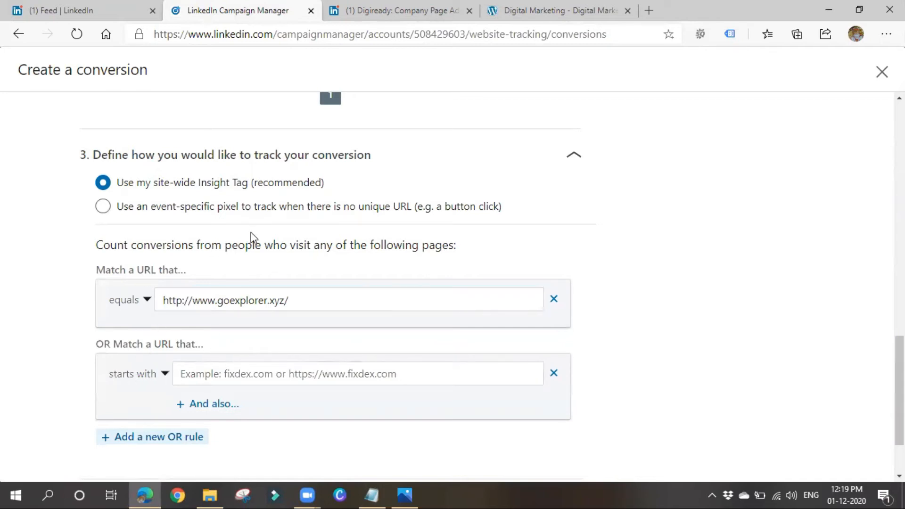
{"action": "left_click", "coordinate": [194, 301]}
{"action": "left_click", "coordinate": [146, 375]}
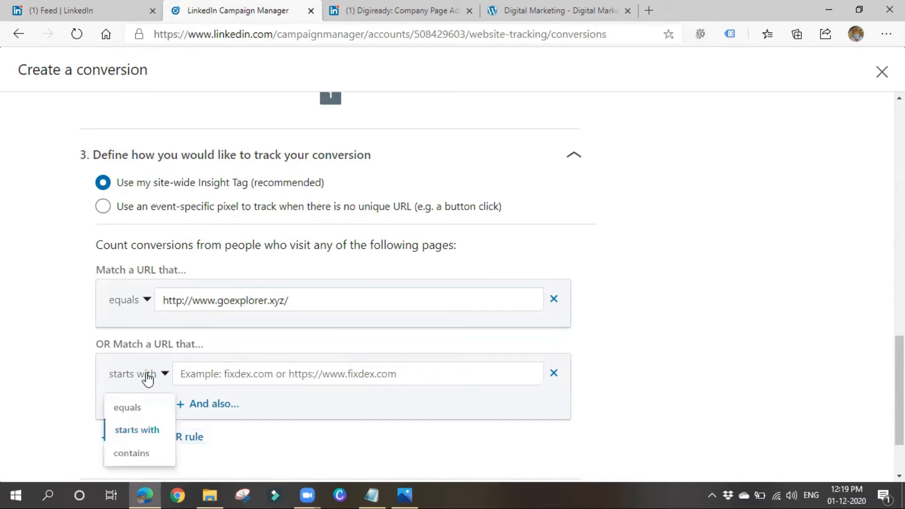
{"action": "left_click", "coordinate": [138, 417]}
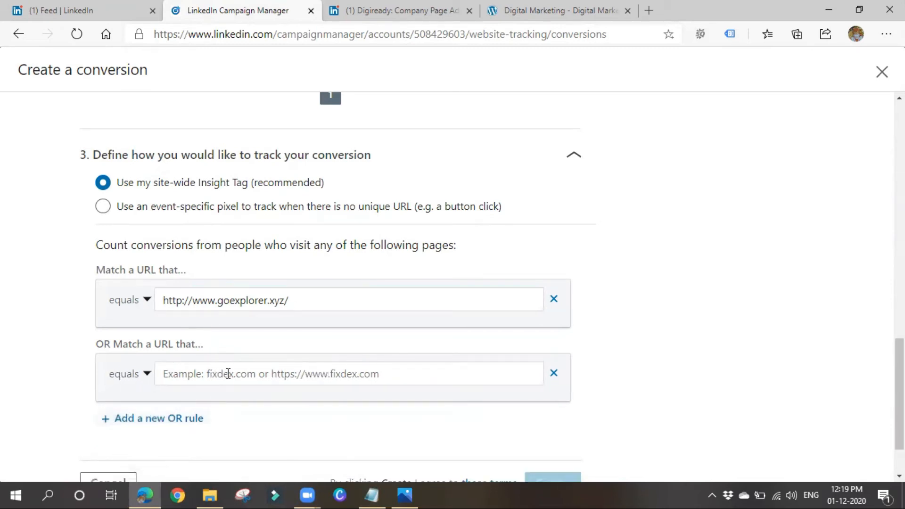
{"action": "left_click", "coordinate": [186, 366]}
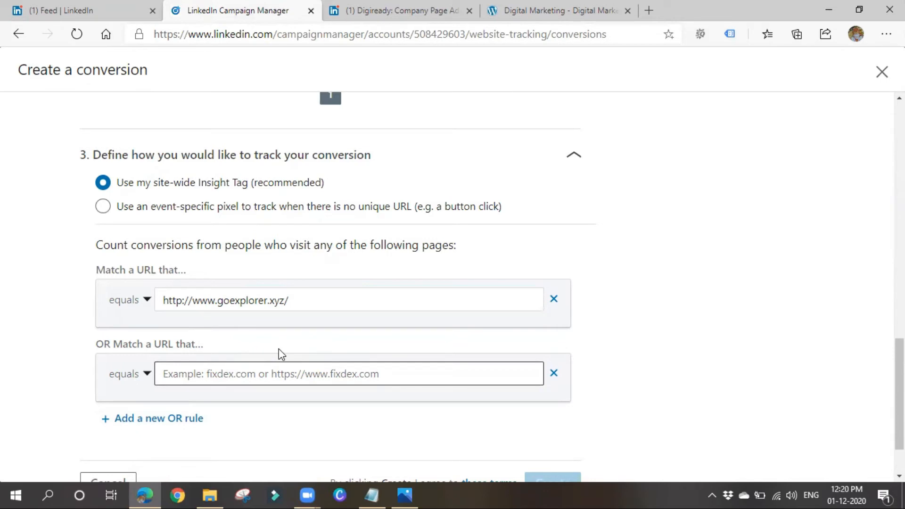
{"action": "left_click", "coordinate": [144, 300]}
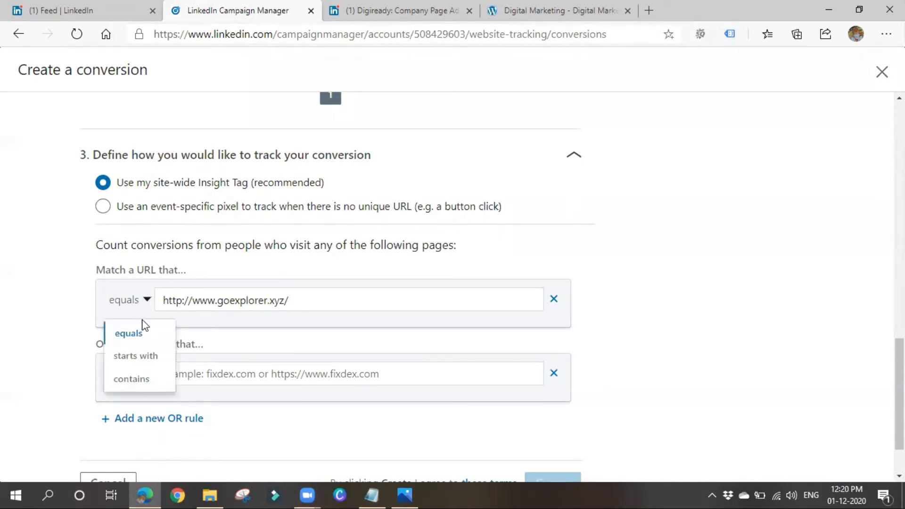
{"action": "left_click", "coordinate": [147, 382]}
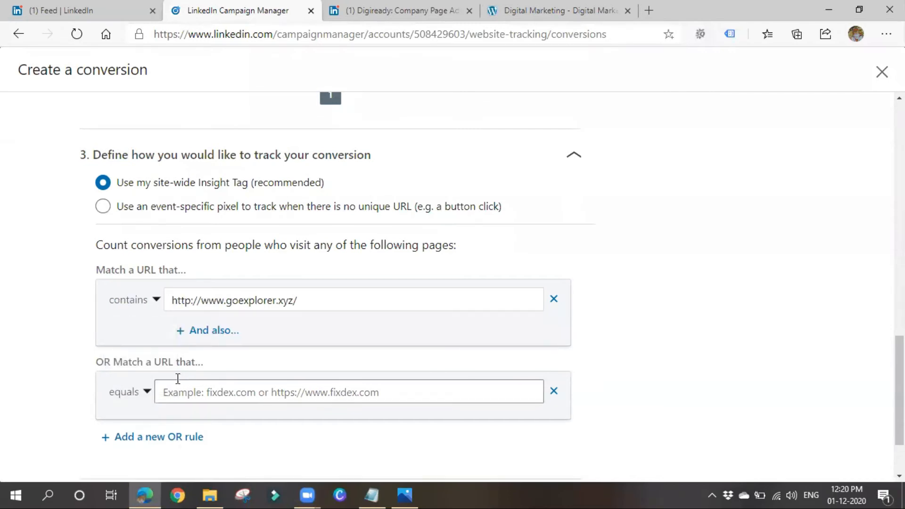
{"action": "left_click", "coordinate": [146, 392]}
{"action": "left_click", "coordinate": [351, 299]}
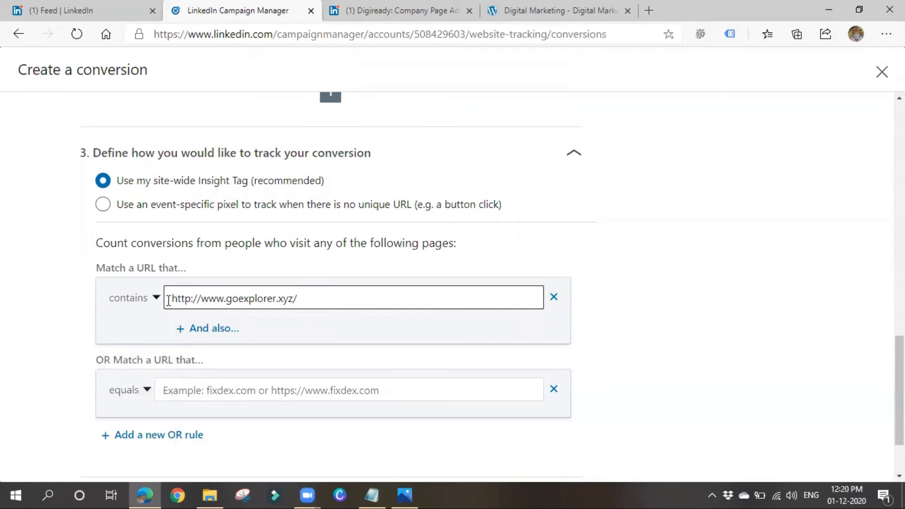
{"action": "left_click", "coordinate": [317, 304]}
{"action": "type", "text": "thankyou"}
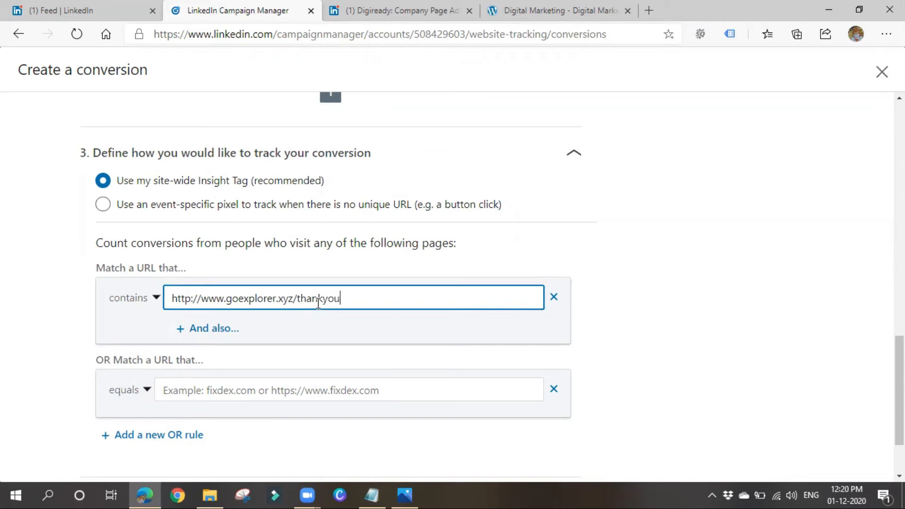
{"action": "left_click", "coordinate": [154, 306]}
{"action": "left_click", "coordinate": [145, 337]}
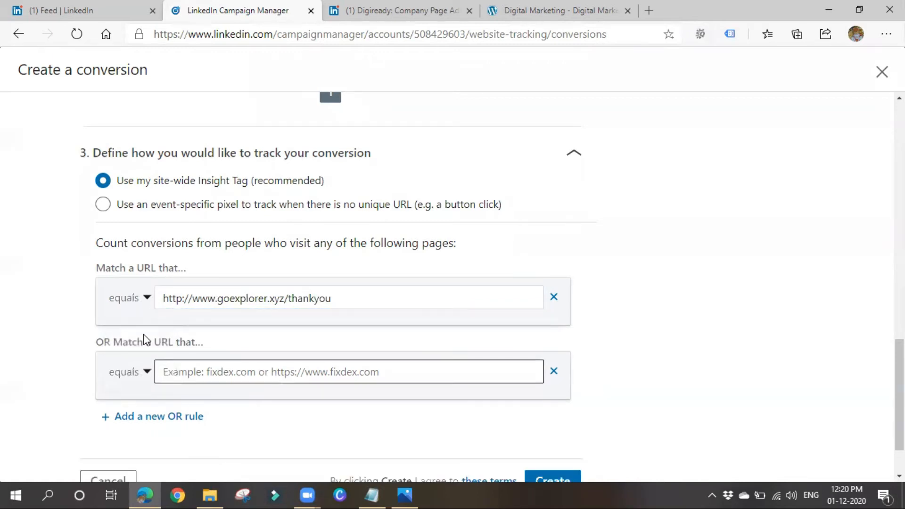
Review the thank-you page URL in the first rule, and create the conversion.
{"action": "left_click", "coordinate": [344, 299]}
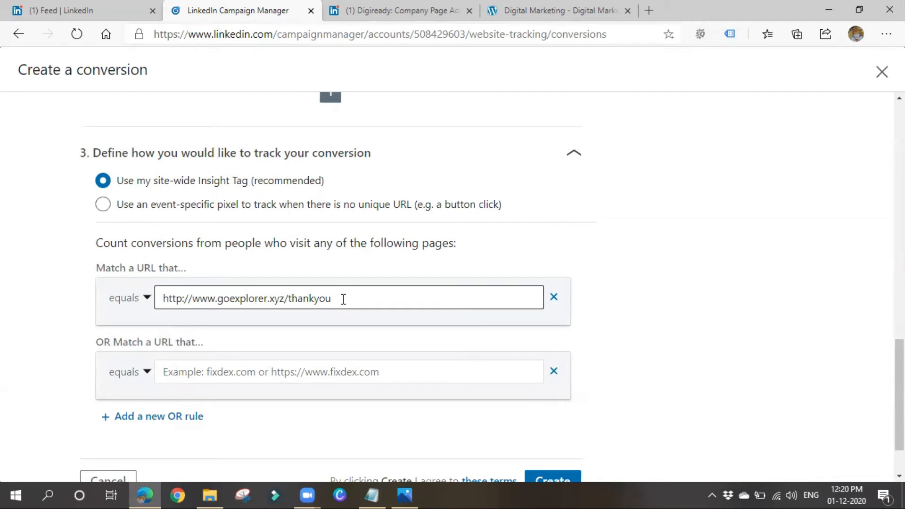
{"action": "left_click_drag", "start_coordinate": [163, 298], "coordinate": [405, 300]}
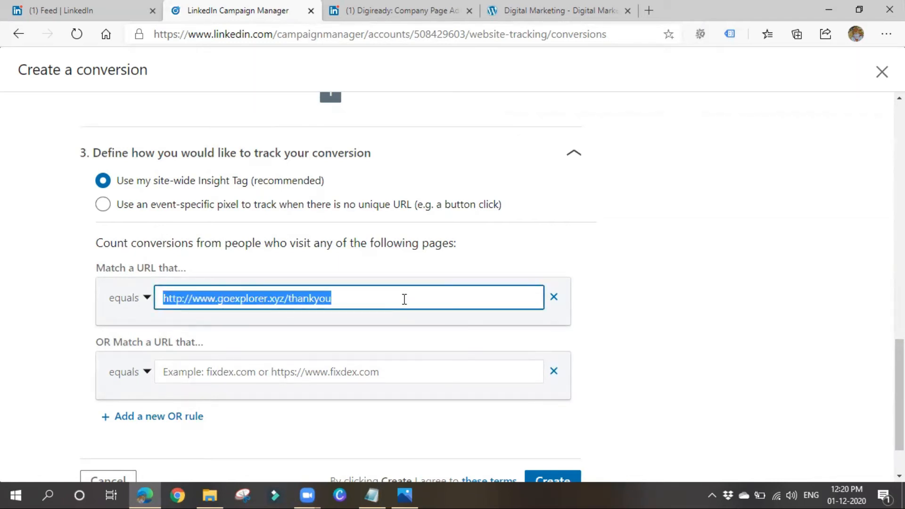
{"action": "scroll", "coordinate": [472, 304], "scroll_direction": "down", "scroll_amount": 2}
{"action": "left_click", "coordinate": [553, 412]}
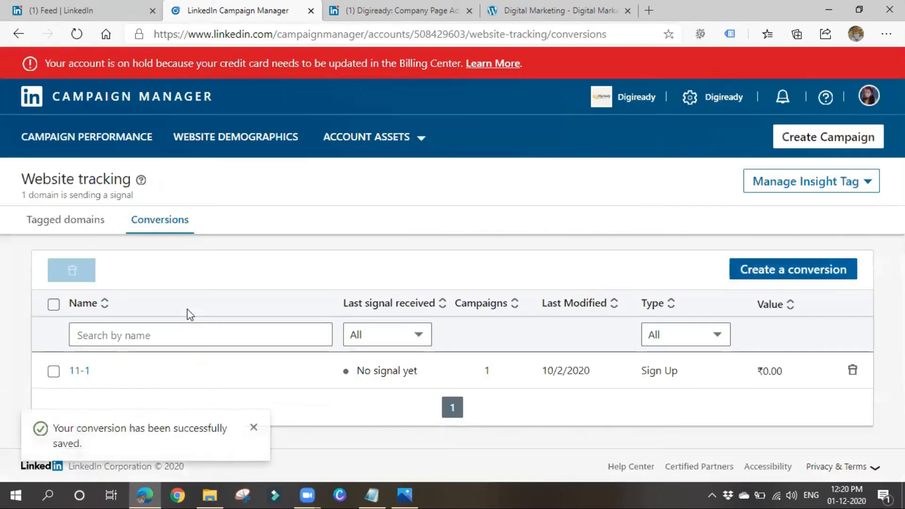
{"action": "scroll", "coordinate": [188, 313], "scroll_direction": "down", "scroll_amount": 1}
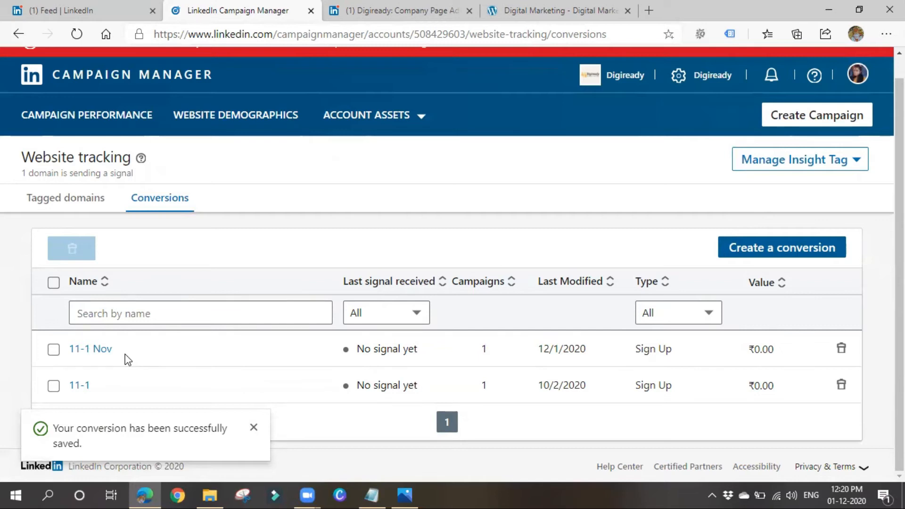
Open the existing Insight Tag's installation options, expand the self-install code, and dismiss the saved-conversion notification.
{"action": "left_click", "coordinate": [396, 117]}
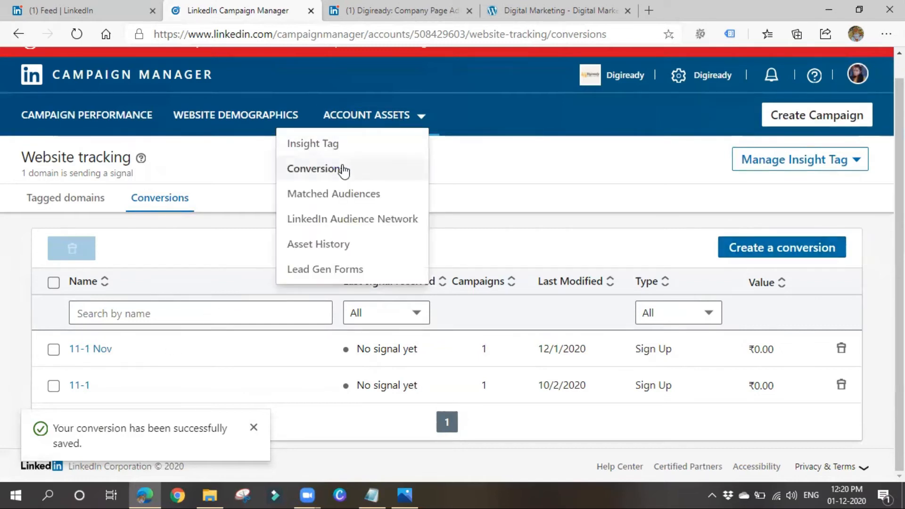
{"action": "left_click", "coordinate": [337, 147]}
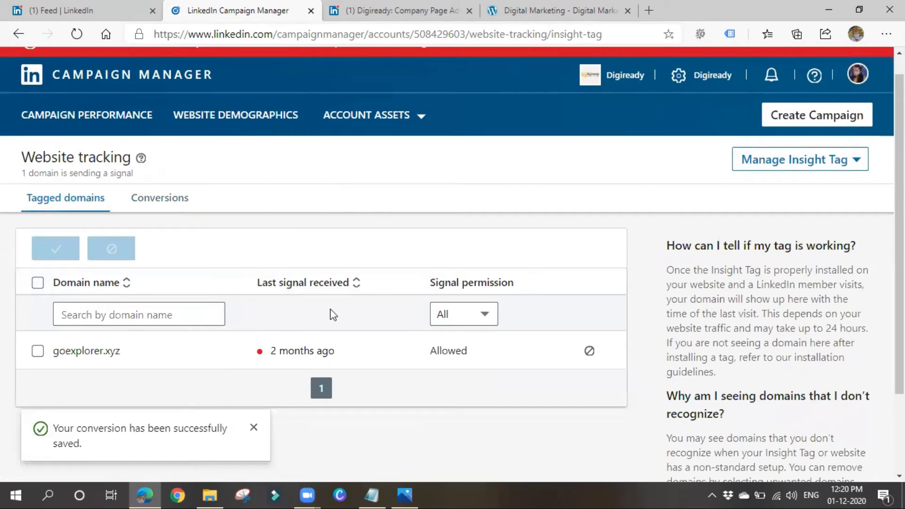
{"action": "left_click", "coordinate": [781, 165]}
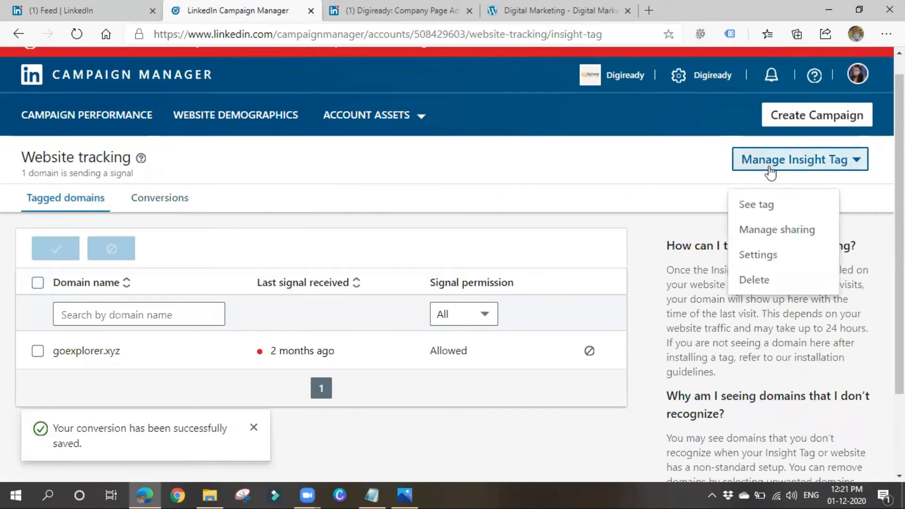
{"action": "left_click", "coordinate": [762, 211]}
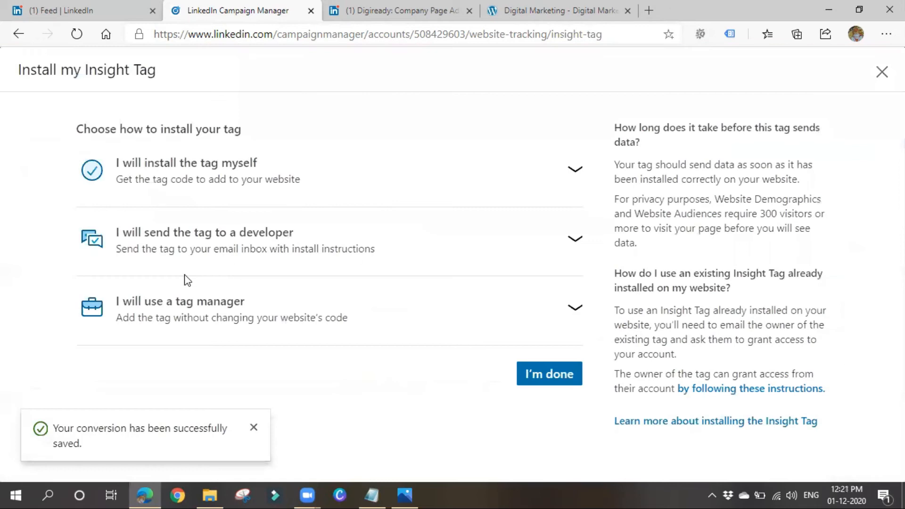
{"action": "left_click", "coordinate": [335, 178]}
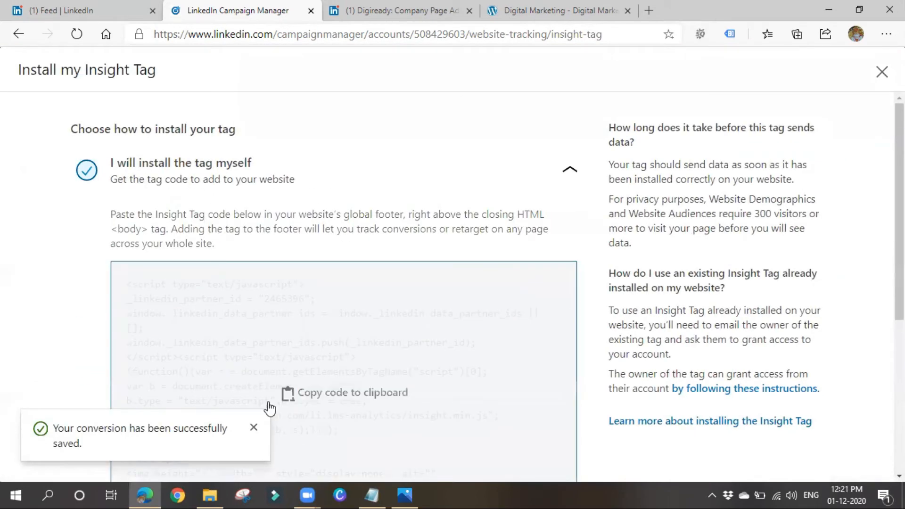
{"action": "left_click", "coordinate": [254, 427]}
{"action": "scroll", "coordinate": [264, 249], "scroll_direction": "down", "scroll_amount": 5}
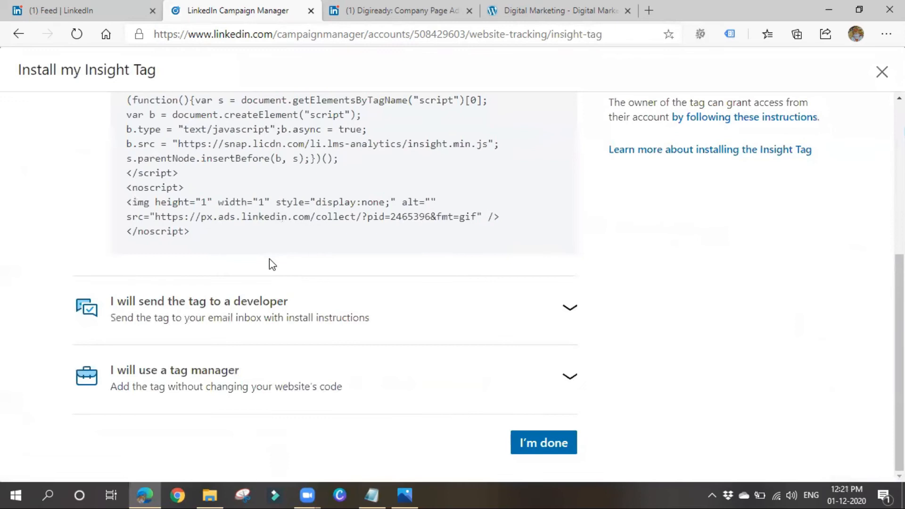
Examine the options for sending the tag to a developer and for using a tag manager.
{"action": "left_click", "coordinate": [291, 309]}
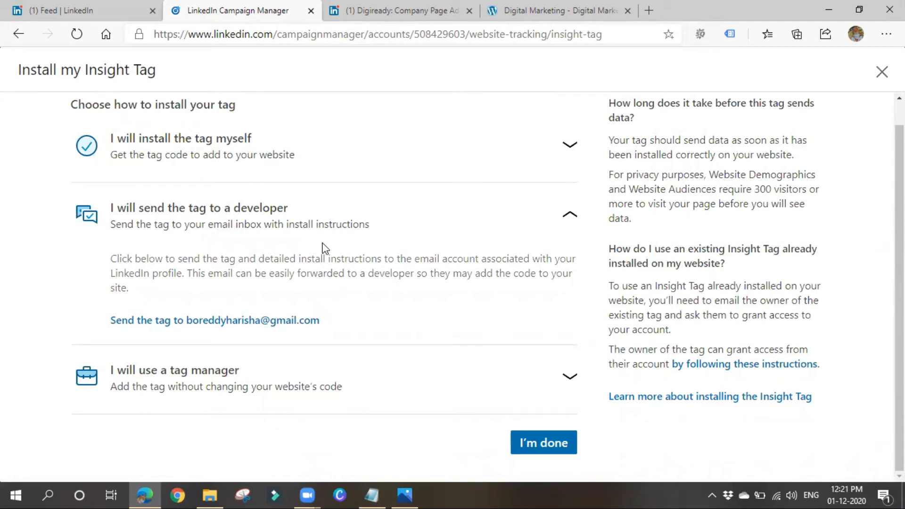
{"action": "left_click", "coordinate": [240, 390]}
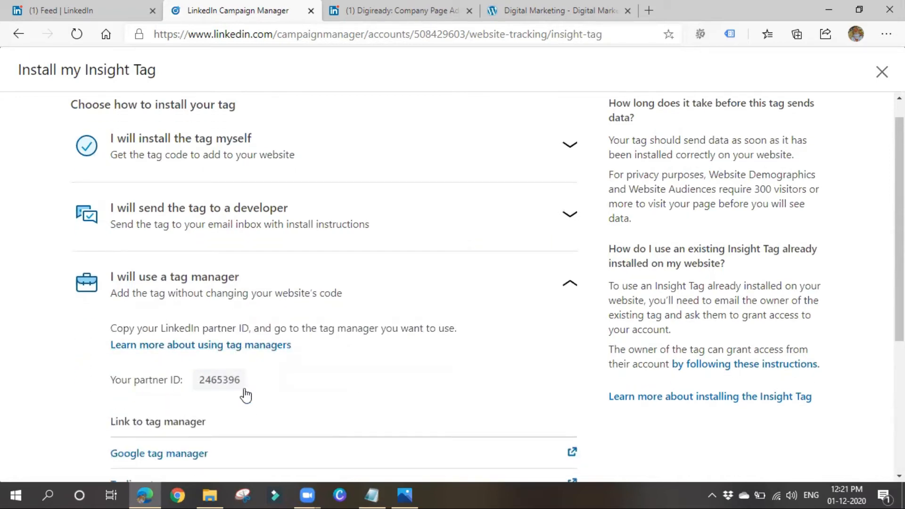
{"action": "scroll", "coordinate": [285, 364], "scroll_direction": "down", "scroll_amount": 1}
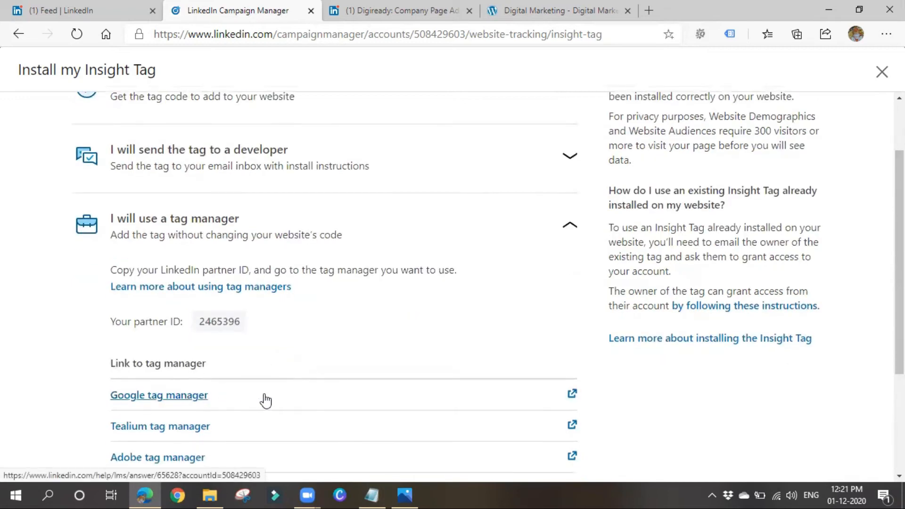
{"action": "scroll", "coordinate": [265, 399], "scroll_direction": "down", "scroll_amount": 2}
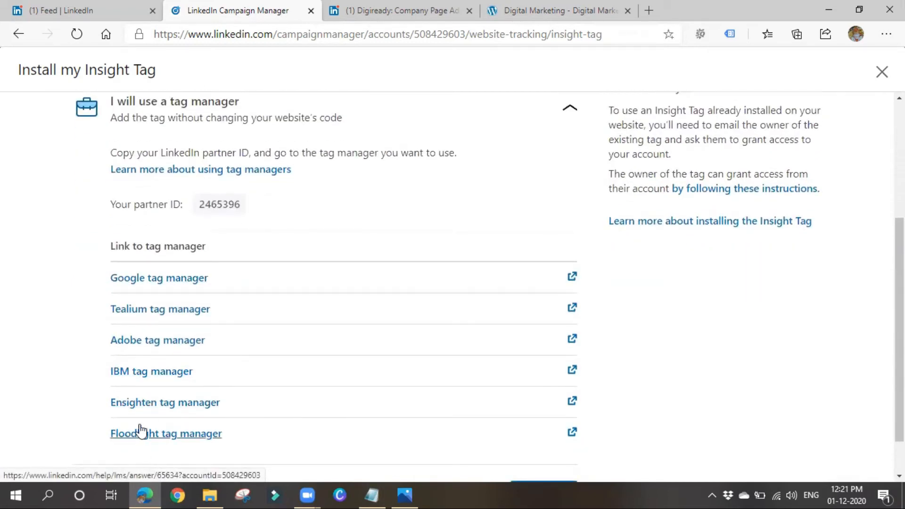
{"action": "scroll", "coordinate": [146, 453], "scroll_direction": "up", "scroll_amount": 4}
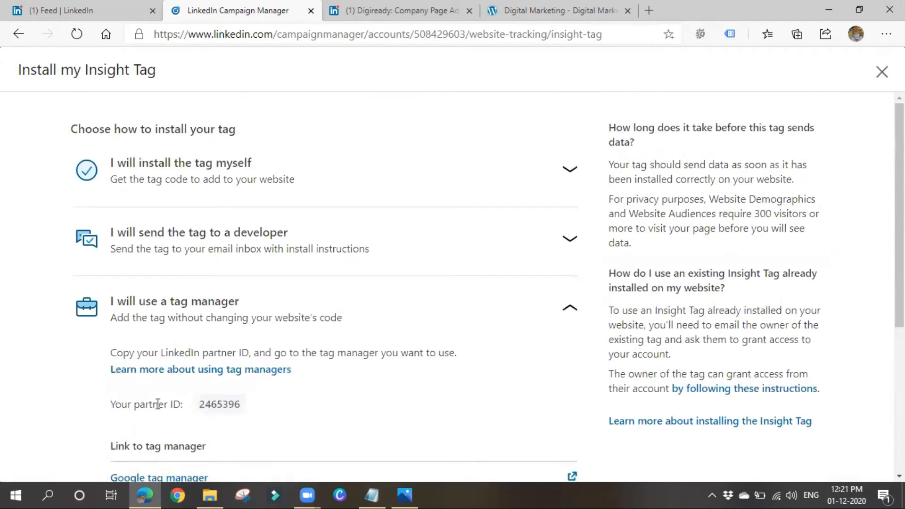
Copy the self-install Insight Tag code, and open the Insert Headers and Footers settings in the goexplorer.xyz WordPress admin.
{"action": "left_click", "coordinate": [197, 183]}
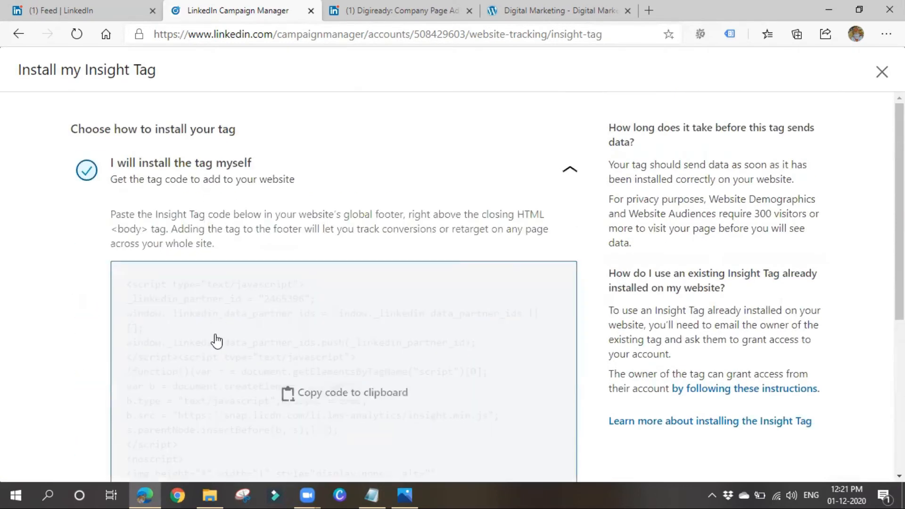
{"action": "left_click", "coordinate": [215, 338]}
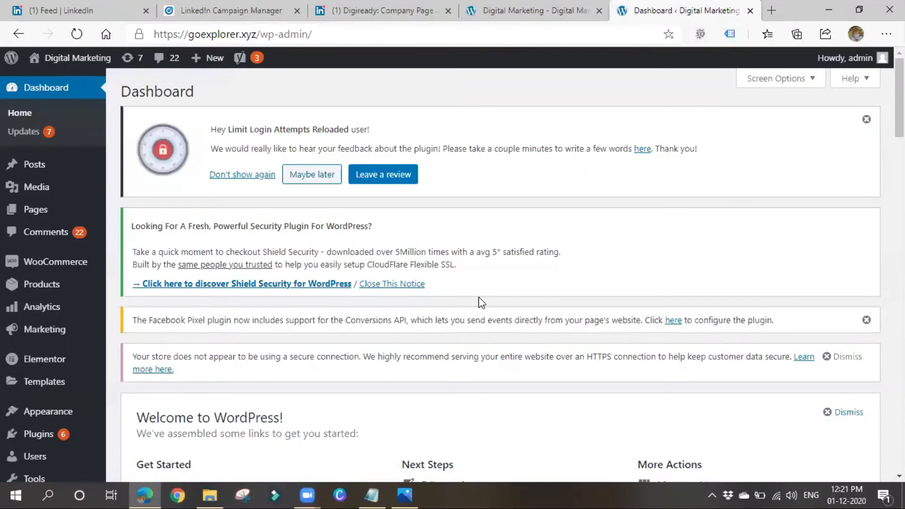
{"action": "scroll", "coordinate": [25, 341], "scroll_direction": "down", "scroll_amount": 4}
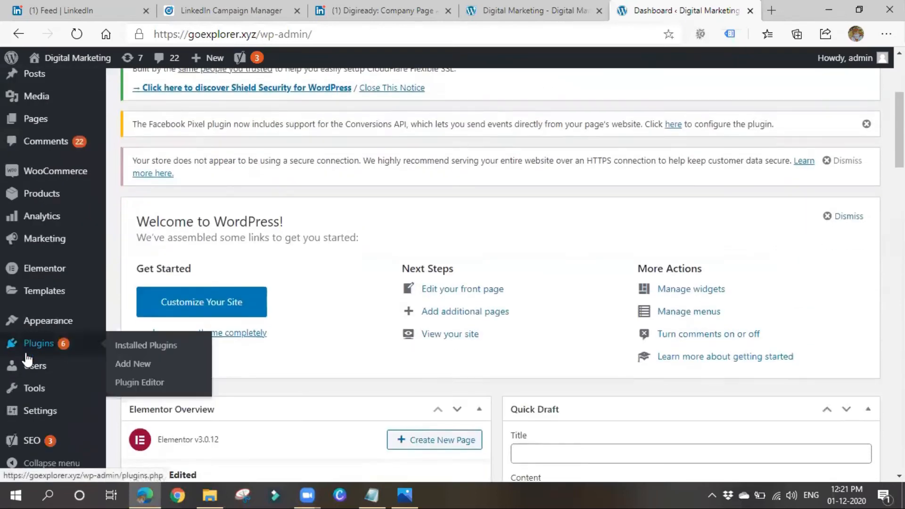
{"action": "mouse_move", "coordinate": [28, 325]}
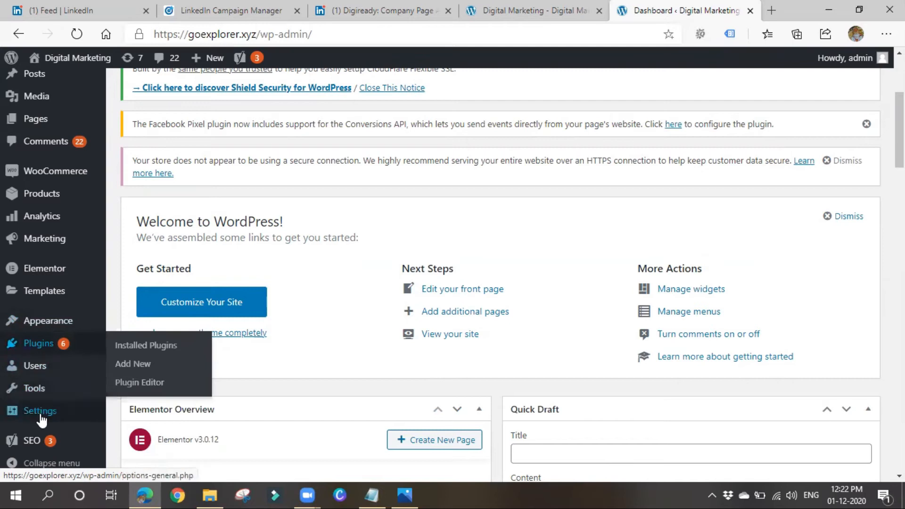
{"action": "mouse_move", "coordinate": [41, 418]}
{"action": "left_click", "coordinate": [147, 400]}
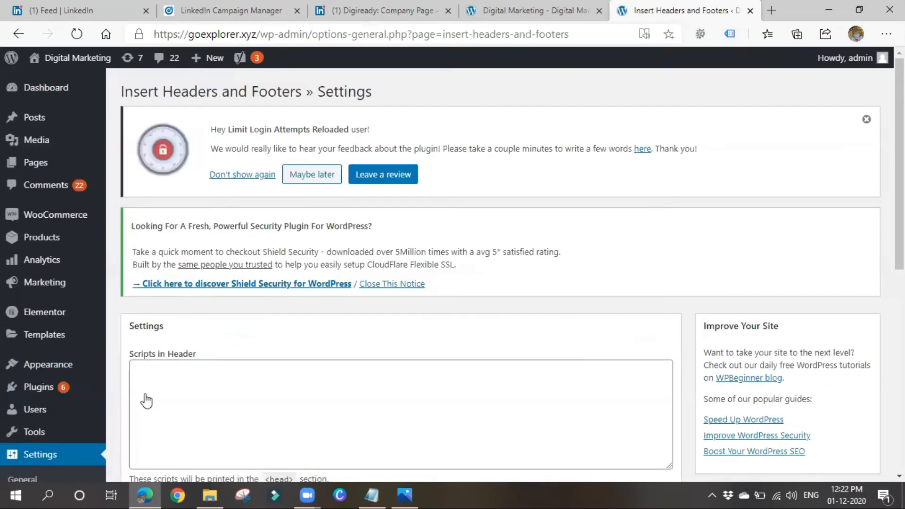
Paste the Insight Tag code on new lines after the Twitter tag code in Scripts in Footer, and save the settings.
{"action": "scroll", "coordinate": [262, 409], "scroll_direction": "down", "scroll_amount": 1}
{"action": "scroll", "coordinate": [262, 409], "scroll_direction": "down", "scroll_amount": 6}
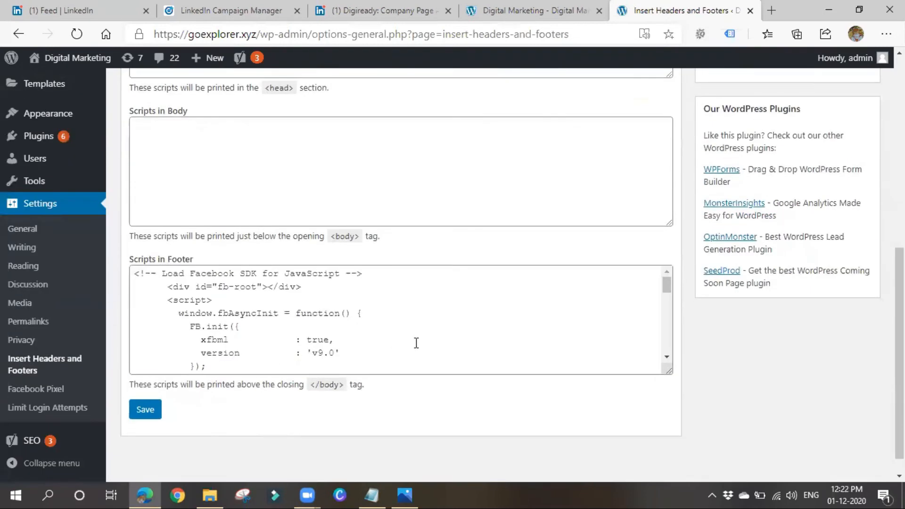
{"action": "left_click", "coordinate": [417, 344]}
{"action": "scroll", "coordinate": [416, 348], "scroll_direction": "down", "scroll_amount": 1}
{"action": "scroll", "coordinate": [417, 348], "scroll_direction": "down", "scroll_amount": 6}
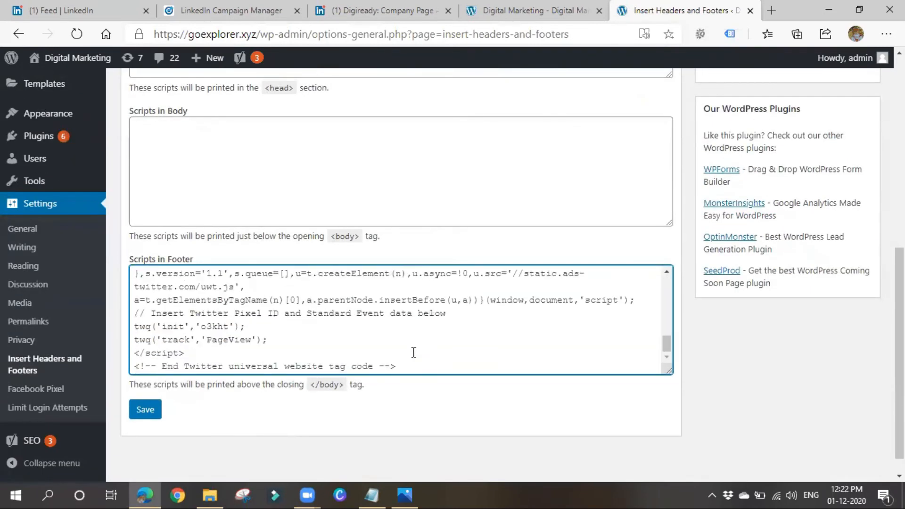
{"action": "left_click", "coordinate": [416, 366]}
{"action": "key", "text": "Return"}
{"action": "key", "text": "Return"}
{"action": "key", "text": "Return"}
{"action": "key", "text": "Return"}
{"action": "key", "text": "Return"}
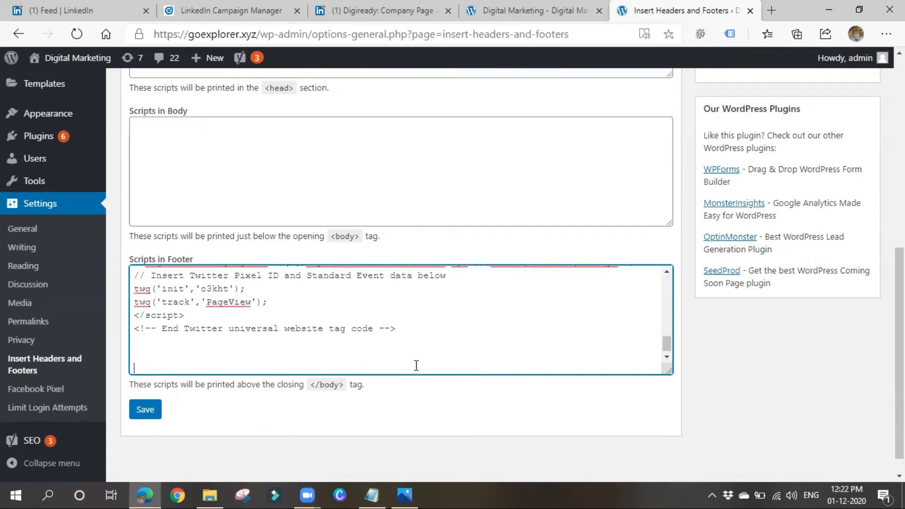
{"action": "key", "text": "ctrl+v"}
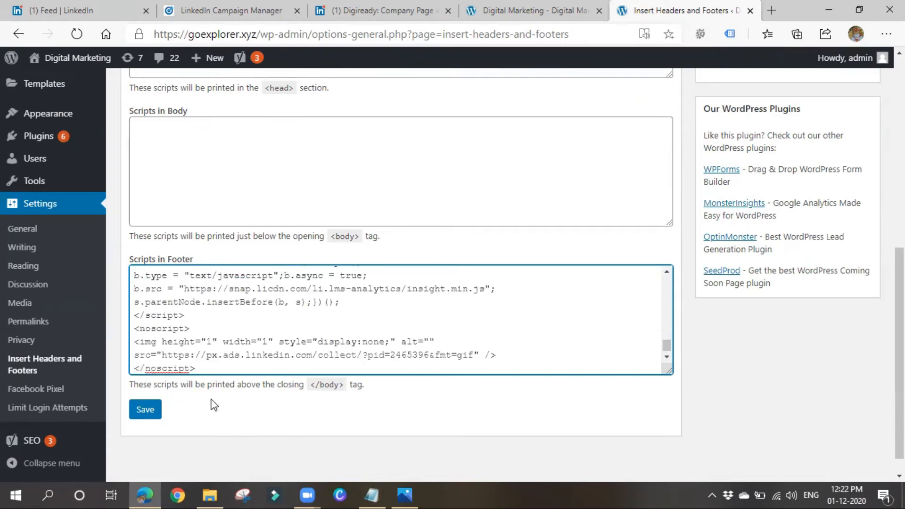
{"action": "left_click", "coordinate": [137, 413]}
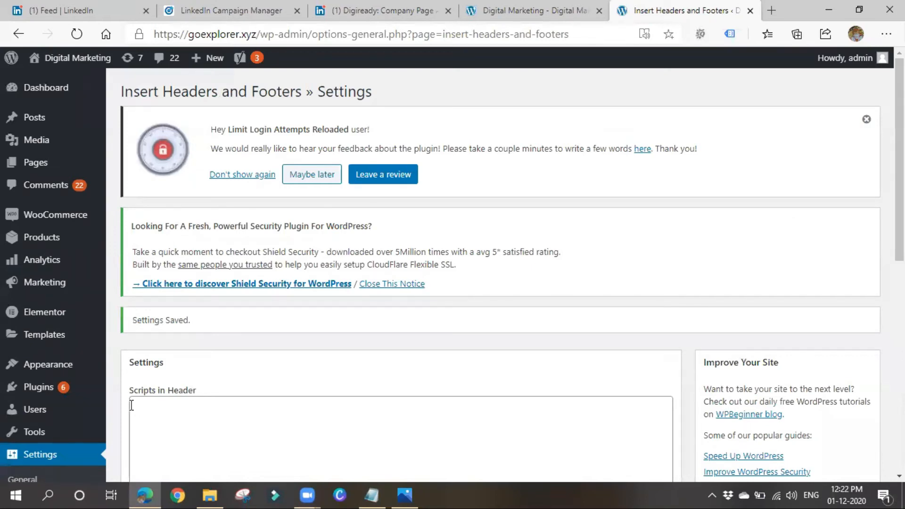
{"action": "scroll", "coordinate": [317, 377], "scroll_direction": "down", "scroll_amount": 5}
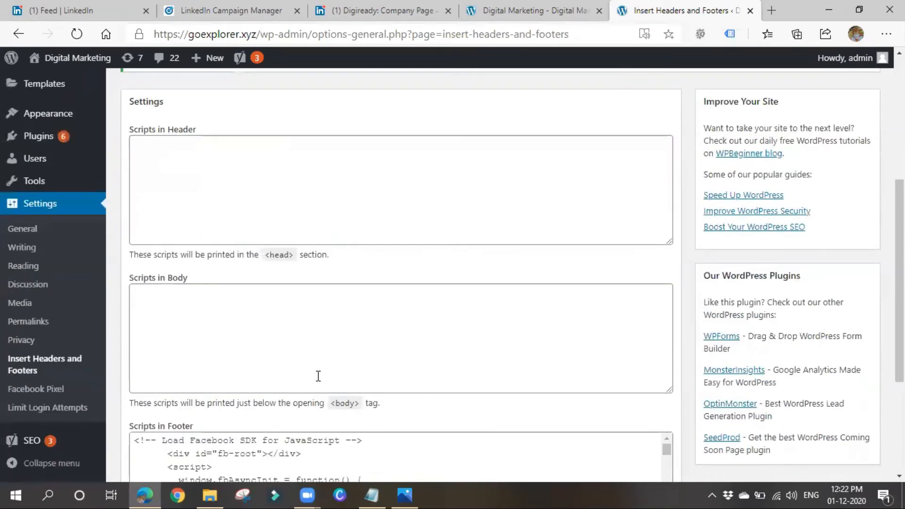
Return to Campaign Manager, close the Digiready company page, and finish the Insight Tag installation.
{"action": "left_click", "coordinate": [550, 5]}
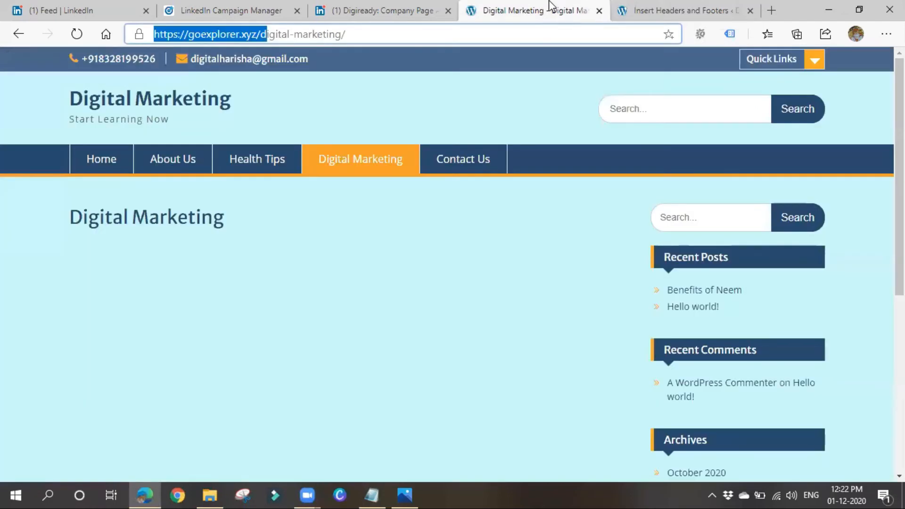
{"action": "left_click", "coordinate": [326, 8]}
{"action": "left_click", "coordinate": [203, 6]}
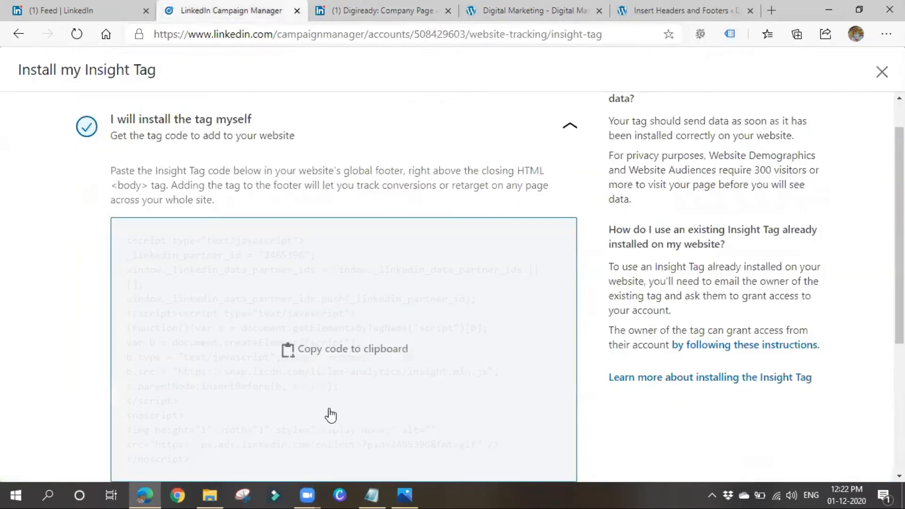
{"action": "left_click", "coordinate": [448, 10]}
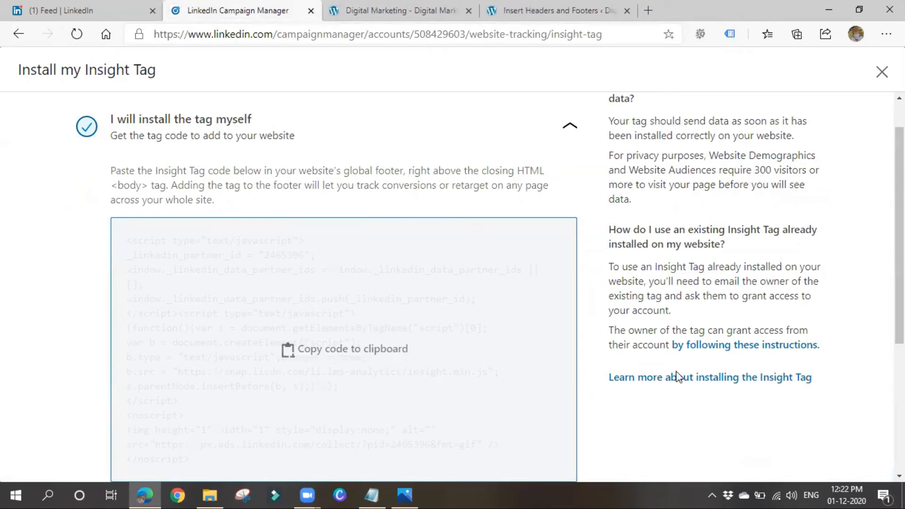
{"action": "scroll", "coordinate": [433, 388], "scroll_direction": "down", "scroll_amount": 5}
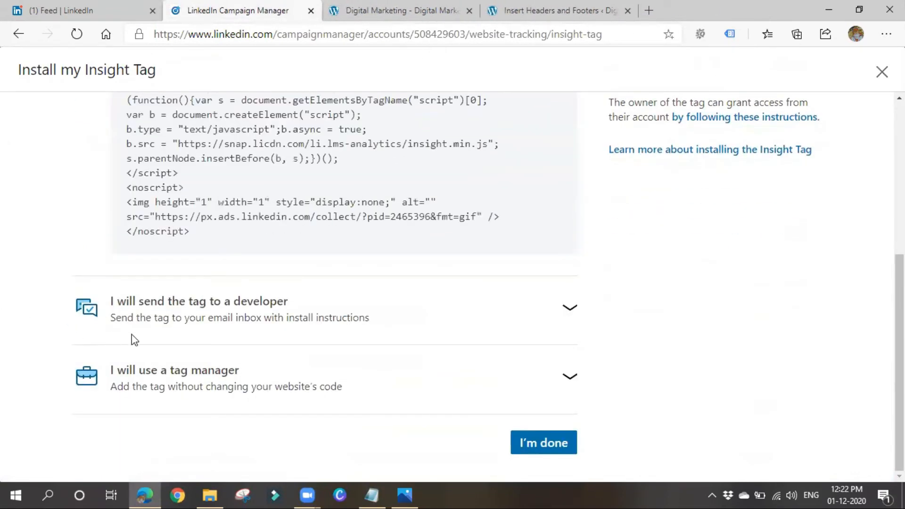
{"action": "left_click", "coordinate": [531, 443]}
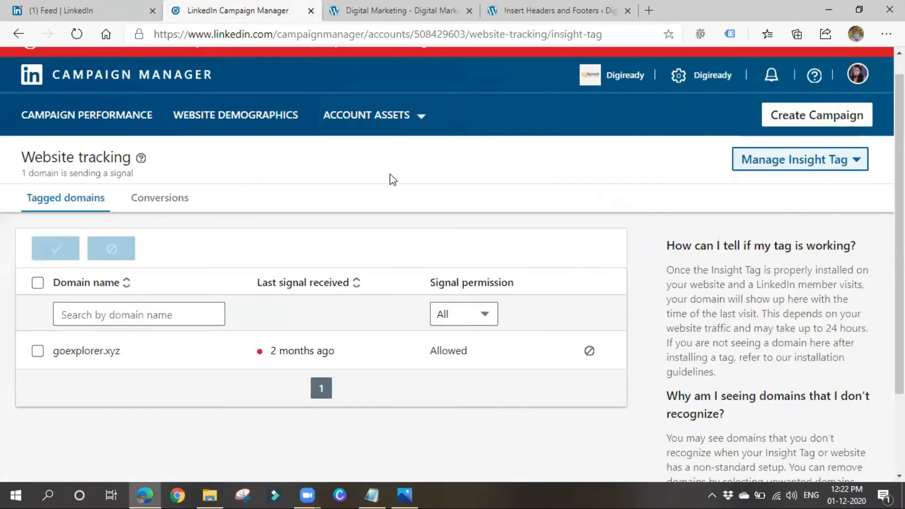
{"action": "left_click", "coordinate": [382, 123]}
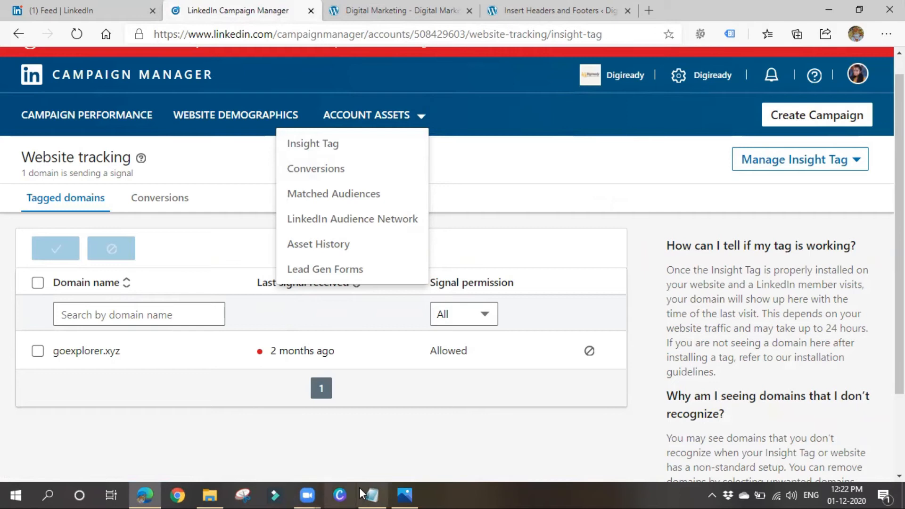
{"action": "mouse_move", "coordinate": [362, 493]}
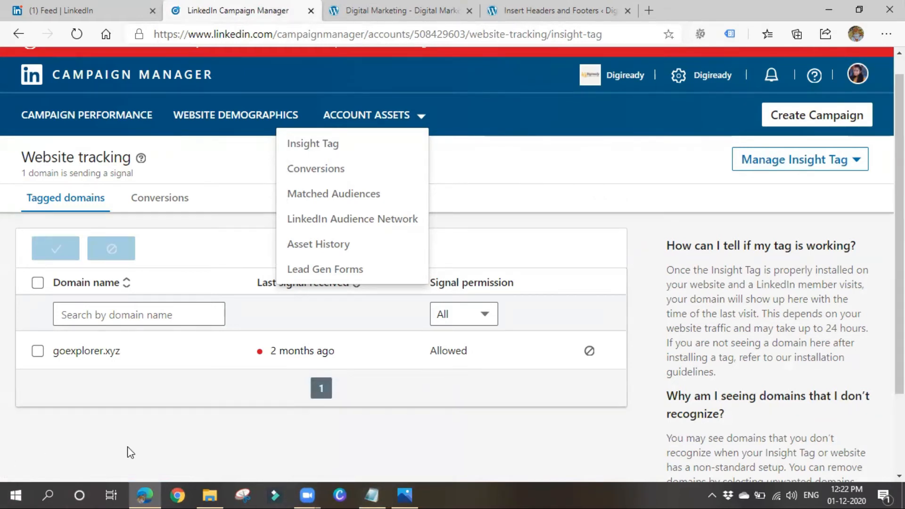
{"action": "key", "text": "Escape"}
Switch to the DIGITAL MARKETING CLASSES notes in Notepad and highlight the Retargeting topic.
{"action": "left_click", "coordinate": [372, 495]}
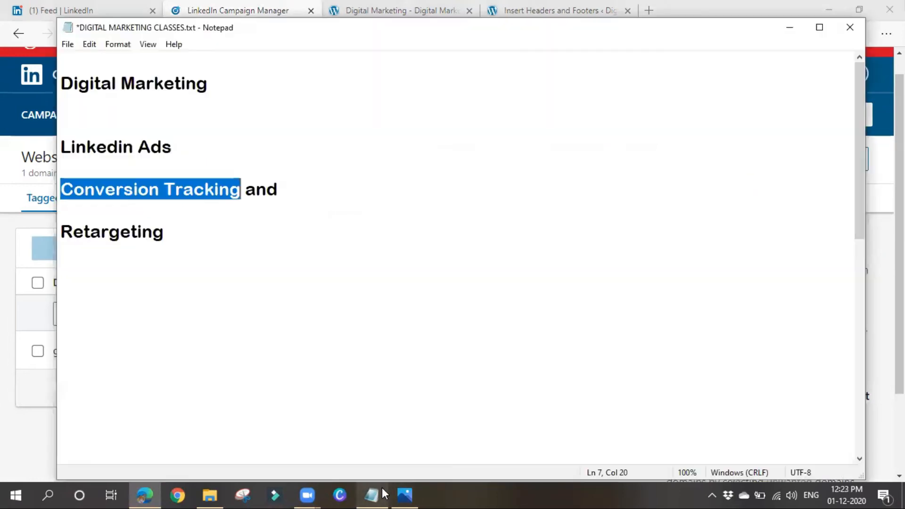
{"action": "left_click", "coordinate": [64, 231]}
{"action": "left_click_drag", "start_coordinate": [67, 228], "coordinate": [224, 225]}
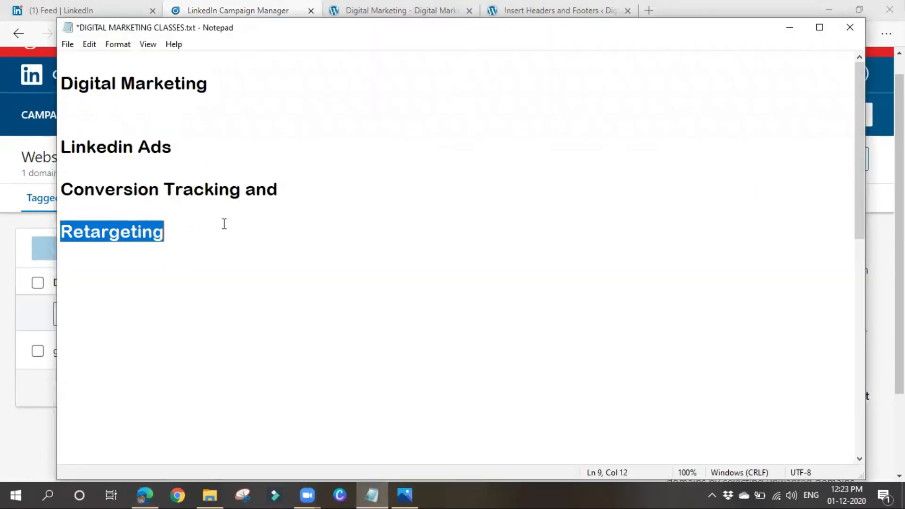
{"action": "left_click", "coordinate": [215, 254]}
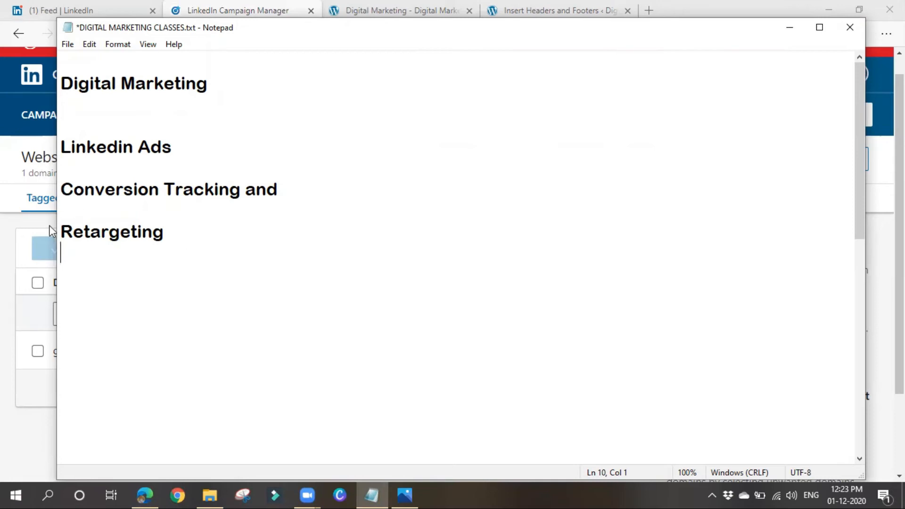
{"action": "left_click_drag", "start_coordinate": [64, 230], "coordinate": [191, 236]}
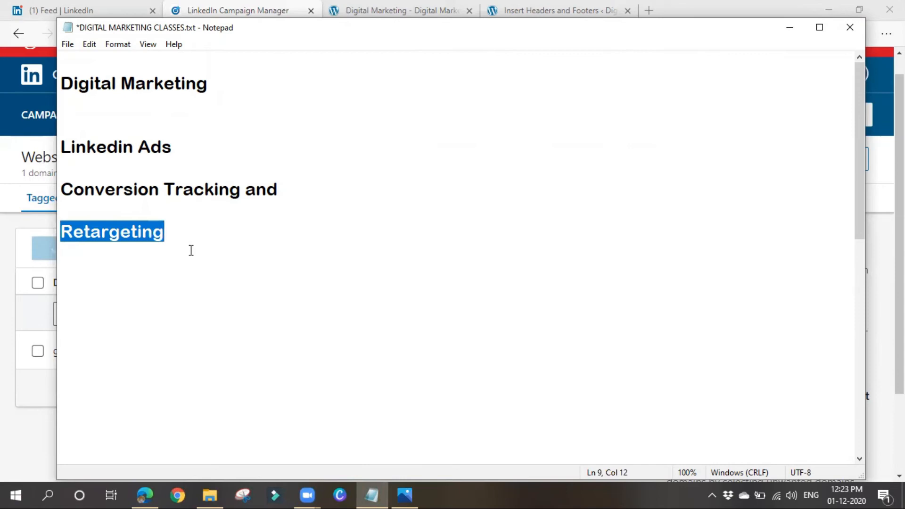
{"action": "left_click", "coordinate": [158, 291]}
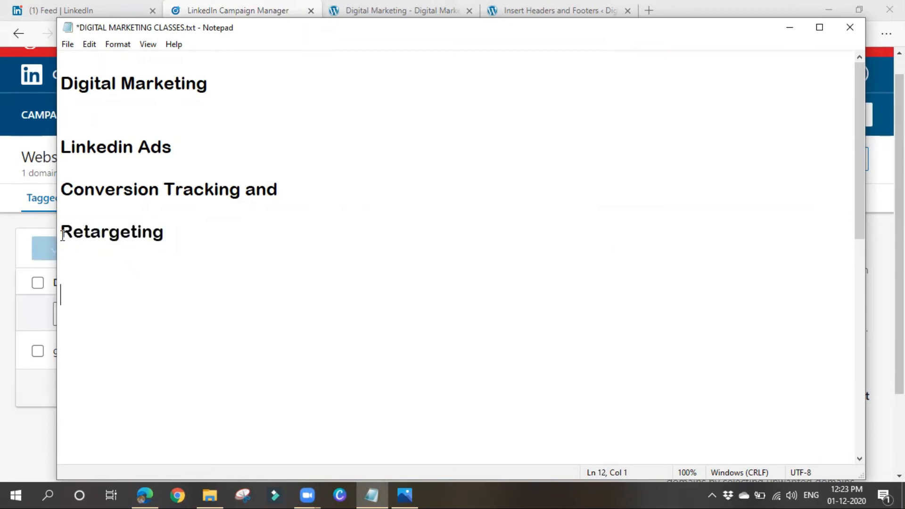
{"action": "left_click_drag", "start_coordinate": [63, 235], "coordinate": [176, 235]}
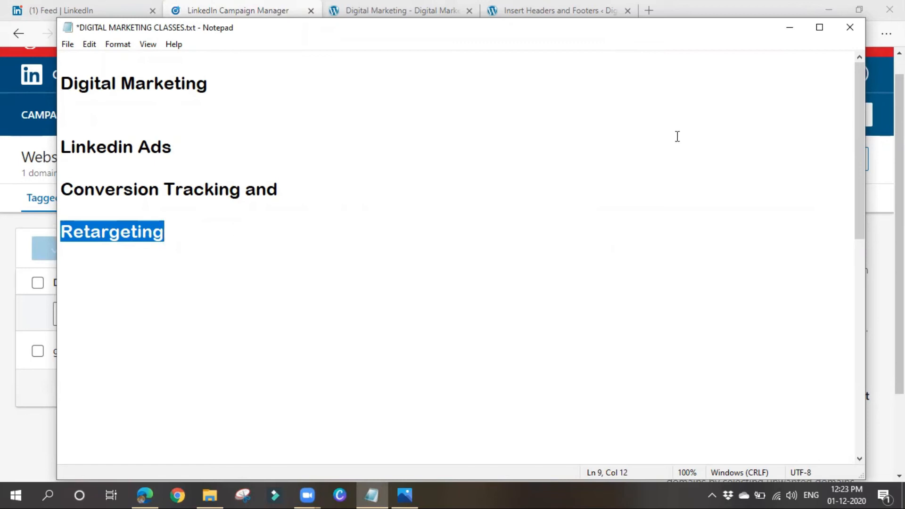
Put the Notepad notes away and open the account's Matched Audiences page in Campaign Manager.
{"action": "left_click", "coordinate": [790, 27]}
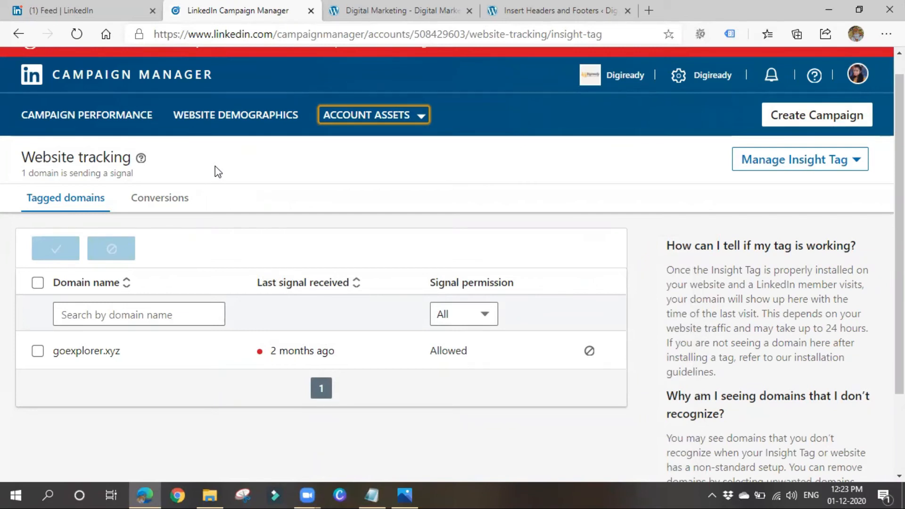
{"action": "left_click", "coordinate": [370, 116]}
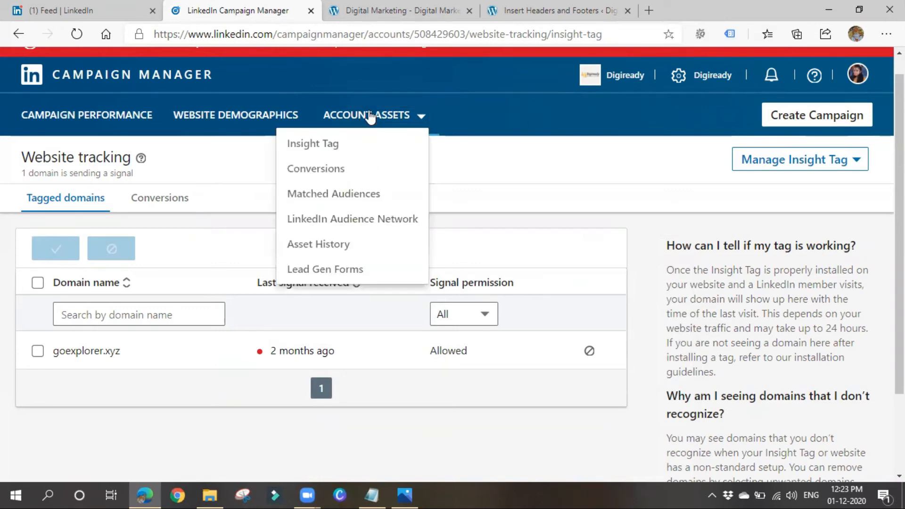
{"action": "left_click", "coordinate": [342, 194]}
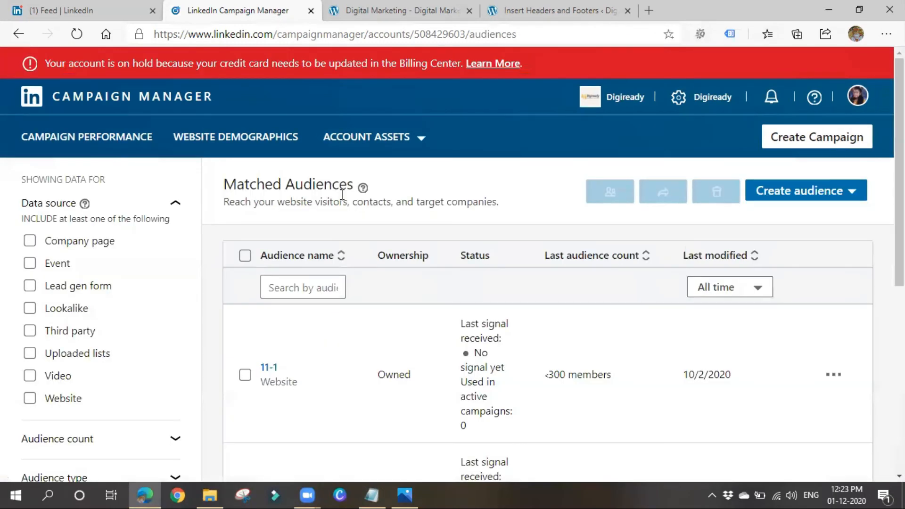
Examine the existing matched audiences and the available filters, expanding the audience count and audience type options.
{"action": "scroll", "coordinate": [342, 255], "scroll_direction": "down", "scroll_amount": 2}
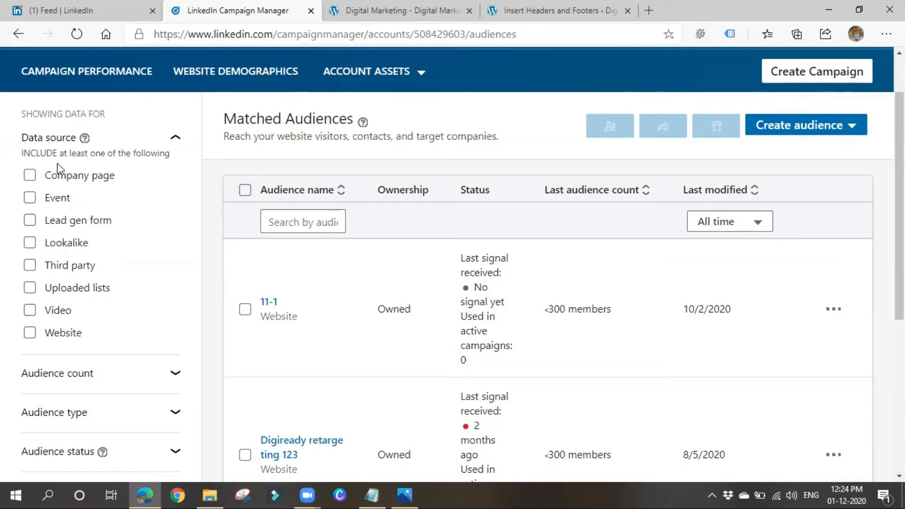
{"action": "scroll", "coordinate": [453, 328], "scroll_direction": "down", "scroll_amount": 5}
{"action": "scroll", "coordinate": [445, 349], "scroll_direction": "up", "scroll_amount": 3}
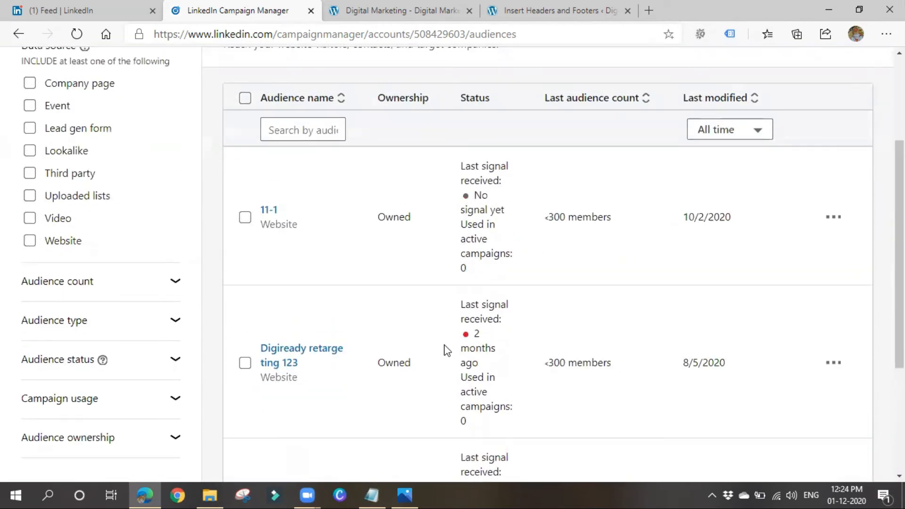
{"action": "scroll", "coordinate": [314, 270], "scroll_direction": "up", "scroll_amount": 3}
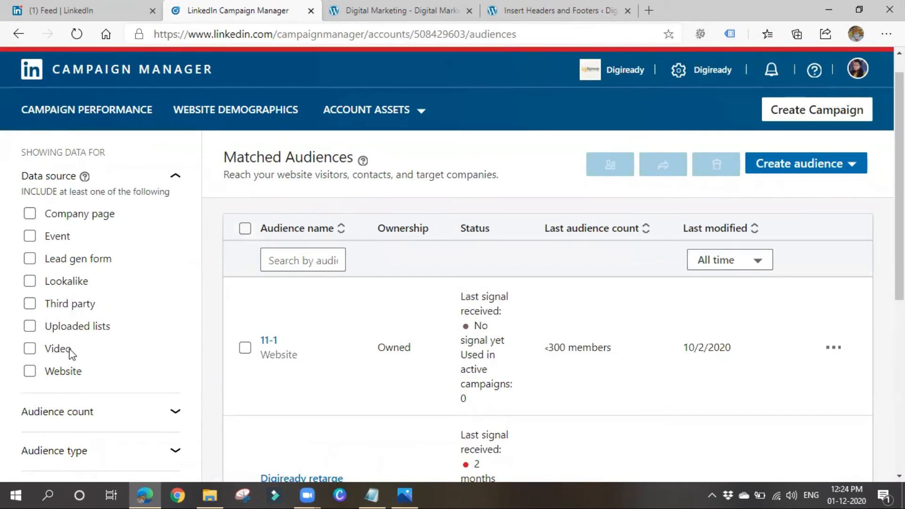
{"action": "left_click", "coordinate": [157, 420]}
{"action": "scroll", "coordinate": [137, 383], "scroll_direction": "down", "scroll_amount": 4}
{"action": "left_click", "coordinate": [146, 365]}
{"action": "scroll", "coordinate": [150, 359], "scroll_direction": "down", "scroll_amount": 4}
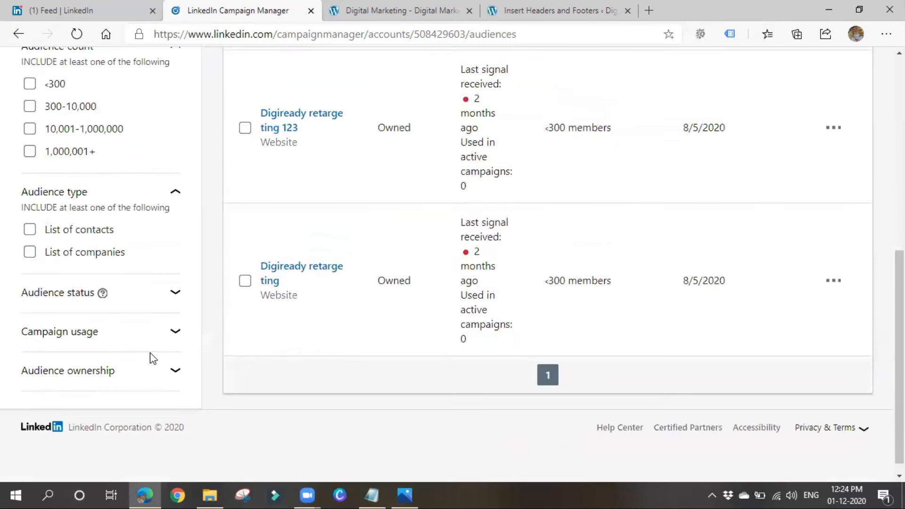
{"action": "scroll", "coordinate": [366, 357], "scroll_direction": "up", "scroll_amount": 8}
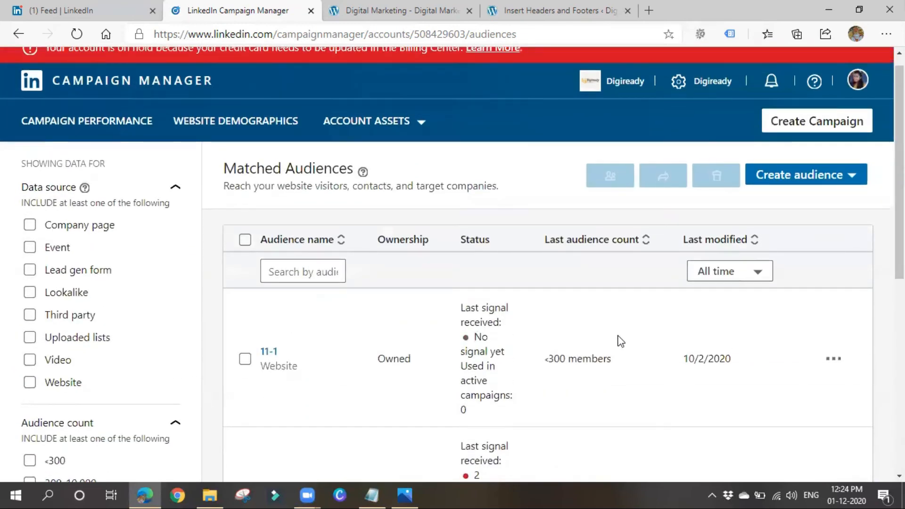
Start a new website retargeting audience and name it 11-1 Nov.
{"action": "left_click", "coordinate": [810, 182]}
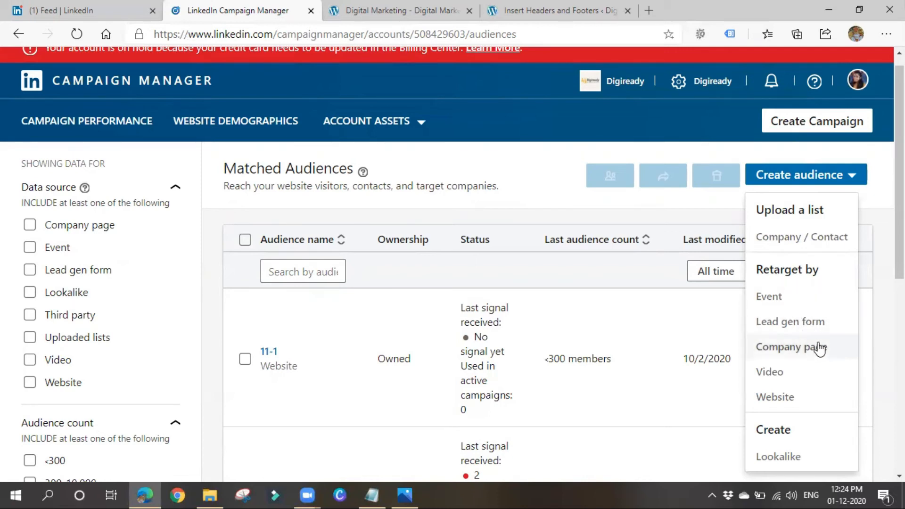
{"action": "left_click", "coordinate": [785, 400]}
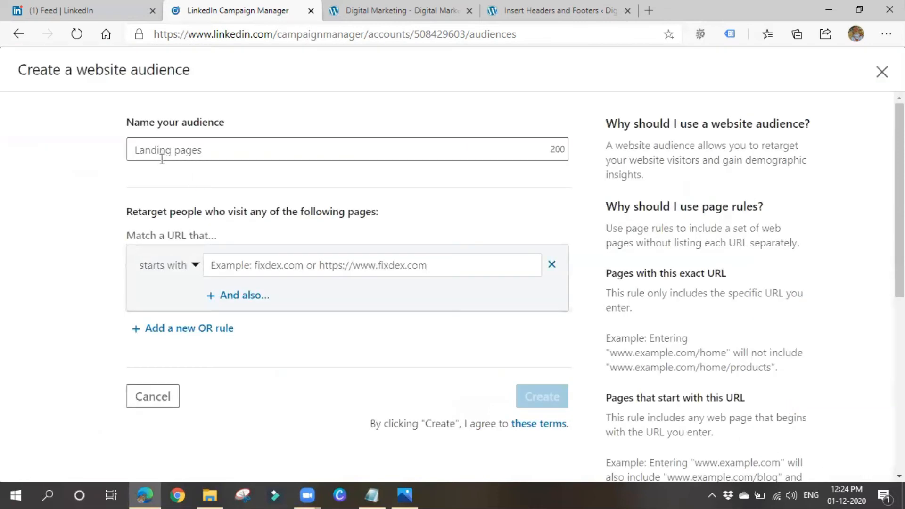
{"action": "left_click", "coordinate": [171, 150]}
{"action": "left_click", "coordinate": [170, 226]}
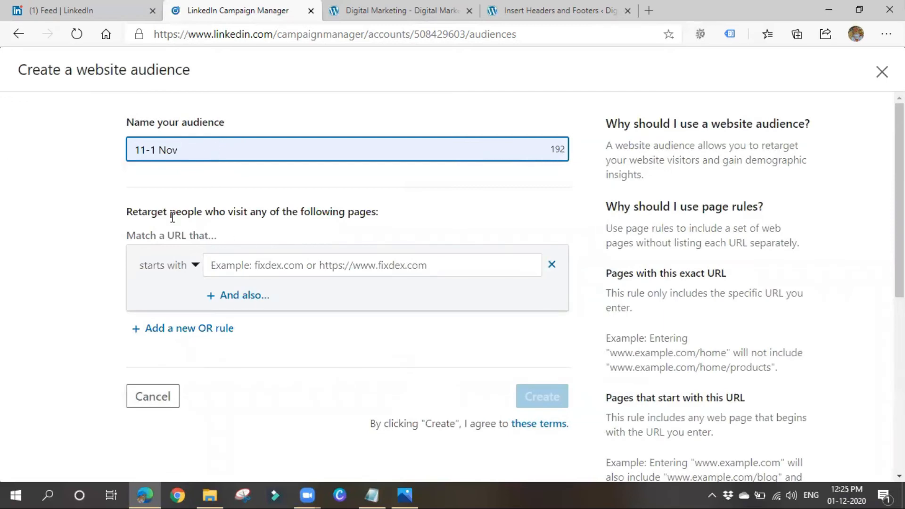
{"action": "left_click_drag", "start_coordinate": [172, 217], "coordinate": [388, 225]}
{"action": "left_click", "coordinate": [421, 222]}
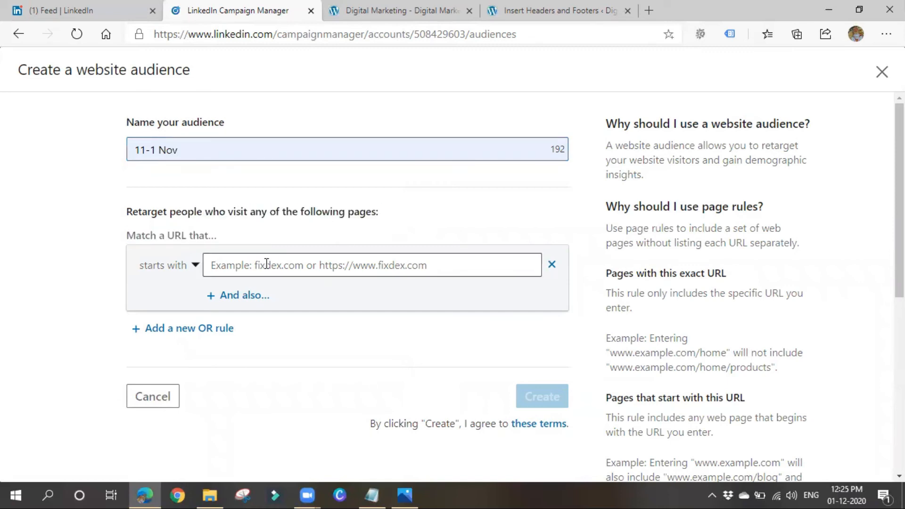
{"action": "left_click", "coordinate": [196, 268]}
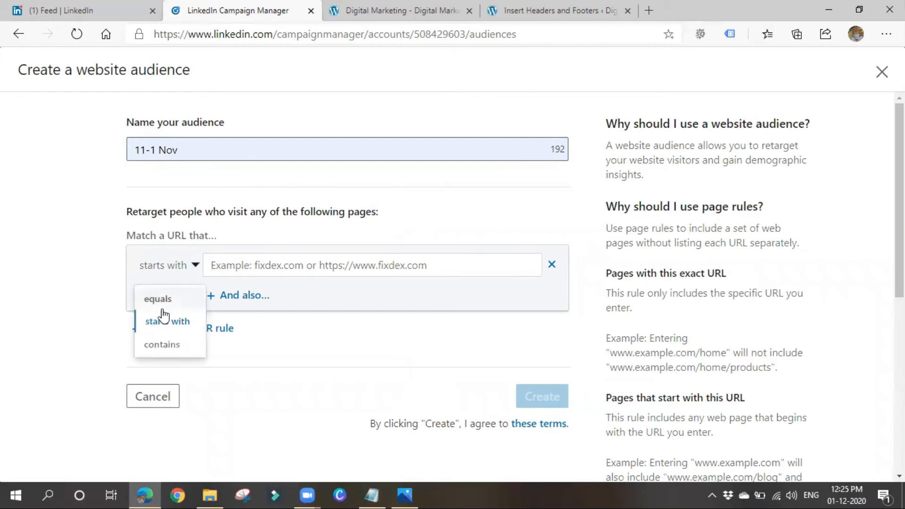
{"action": "left_click", "coordinate": [161, 298]}
{"action": "left_click", "coordinate": [268, 268]}
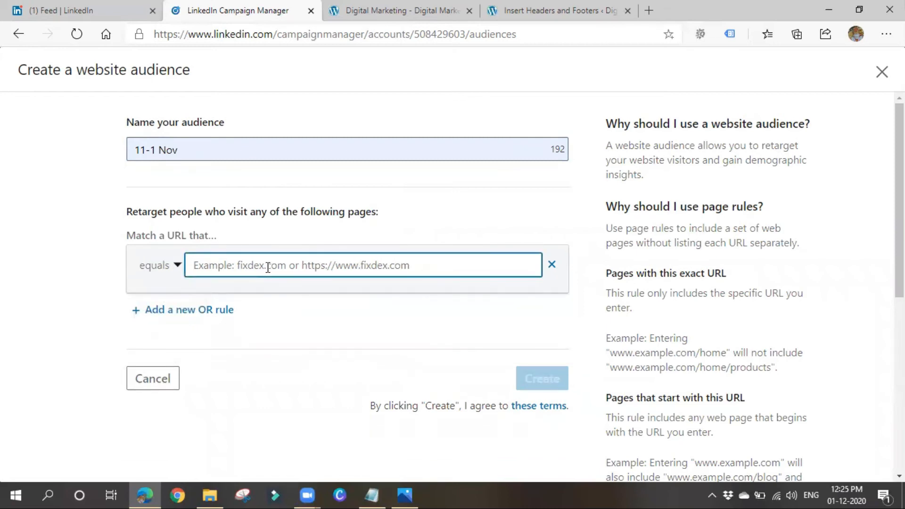
{"action": "left_click", "coordinate": [406, 10]}
{"action": "mouse_move", "coordinate": [155, 34]}
{"action": "left_mouse_down"}
{"action": "mouse_move", "coordinate": [255, 38]}
{"action": "mouse_move", "coordinate": [154, 29]}
{"action": "left_mouse_up"}
{"action": "key", "text": "ctrl+c"}
{"action": "left_click", "coordinate": [255, 36]}
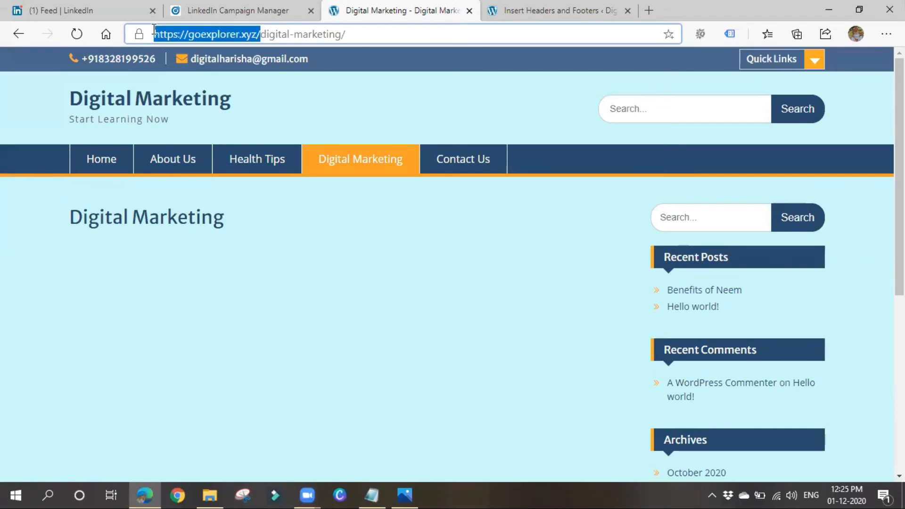
{"action": "left_click", "coordinate": [216, 8]}
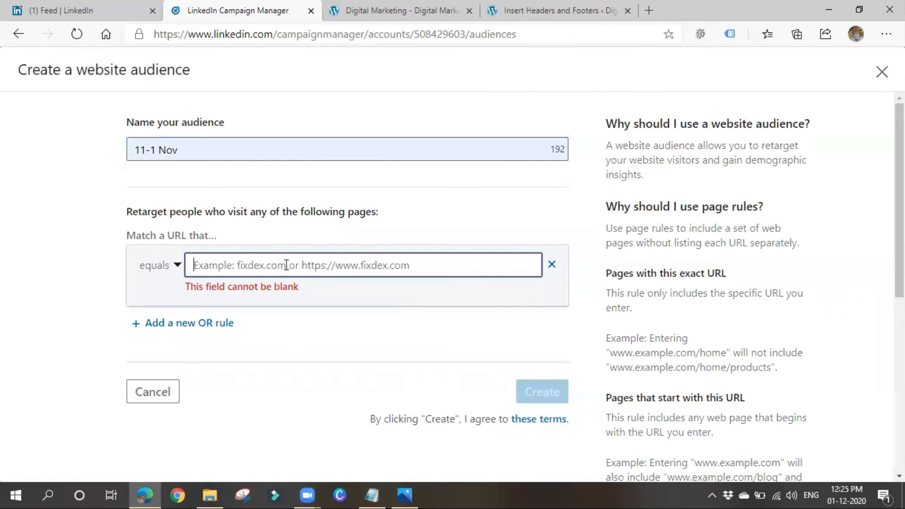
{"action": "key", "text": "ctrl+v"}
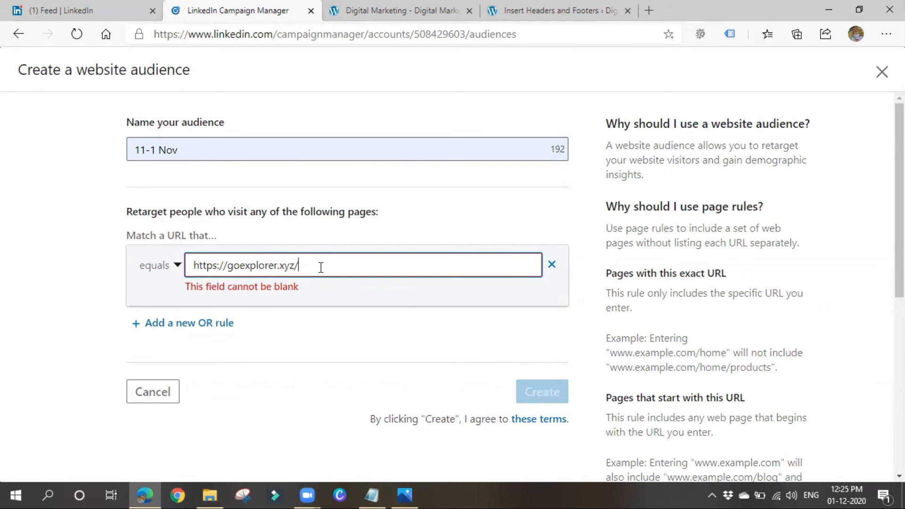
{"action": "left_click", "coordinate": [283, 347]}
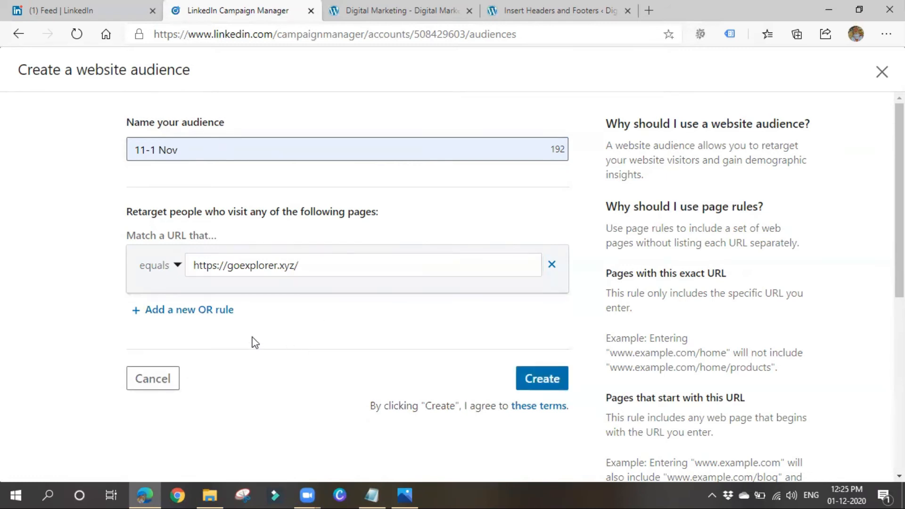
Add an extra OR rule, remove it again, and create the 11-1 Nov website audience.
{"action": "left_click", "coordinate": [189, 312]}
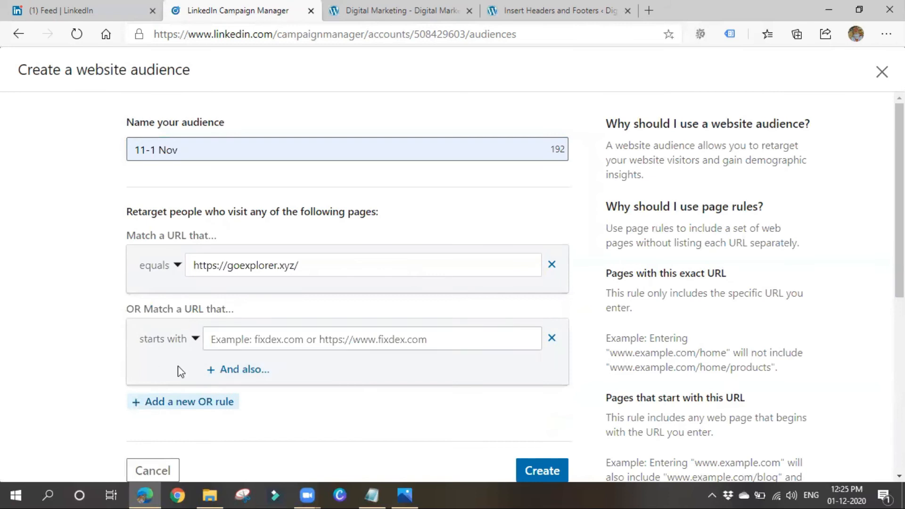
{"action": "left_click", "coordinate": [554, 341]}
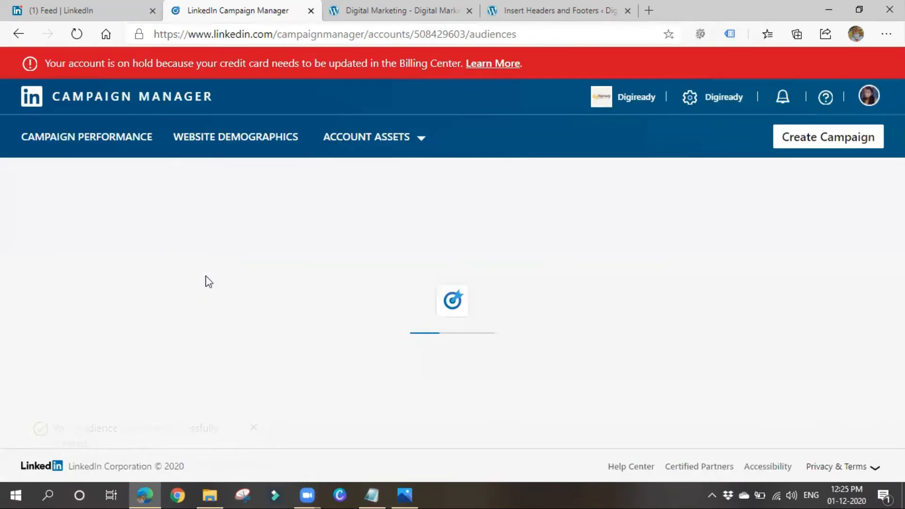
{"action": "scroll", "coordinate": [508, 259], "scroll_direction": "down", "scroll_amount": 3}
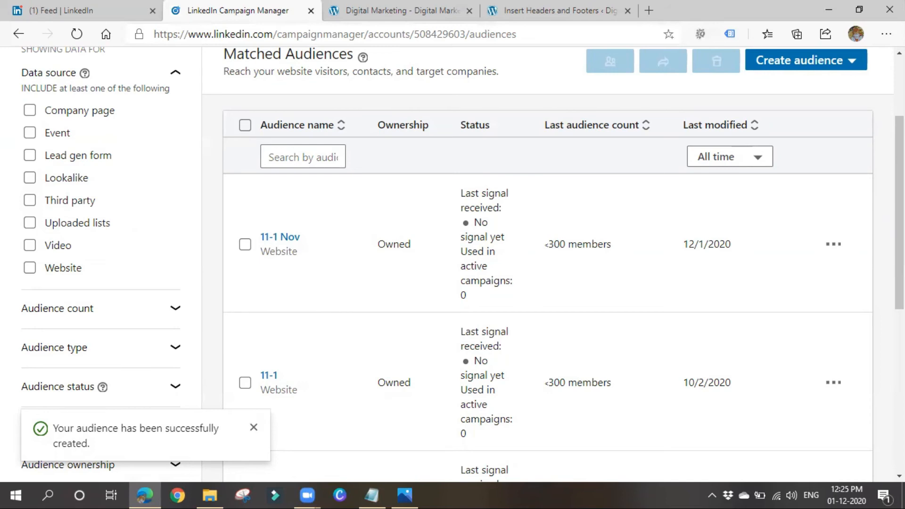
{"action": "scroll", "coordinate": [581, 356], "scroll_direction": "up", "scroll_amount": 3}
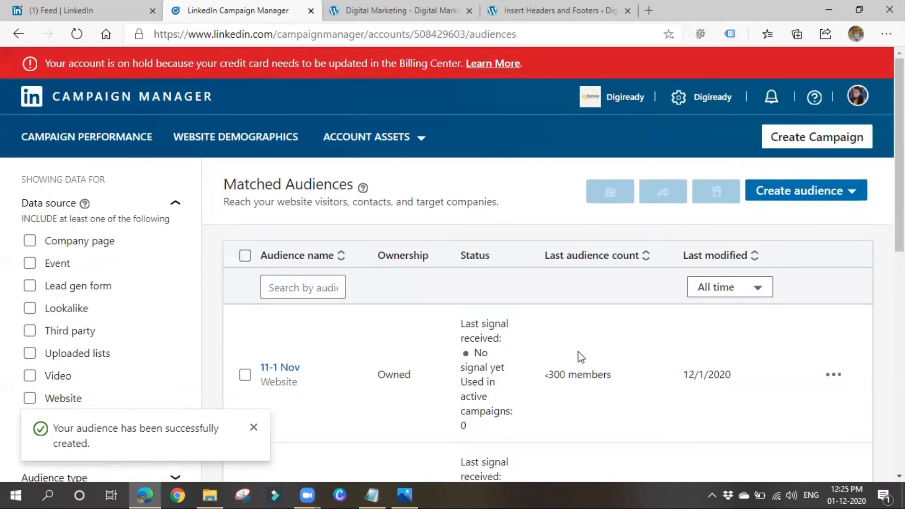
Open the video retargeting audience form and examine the choices for how and when viewers engaged.
{"action": "left_click", "coordinate": [854, 197]}
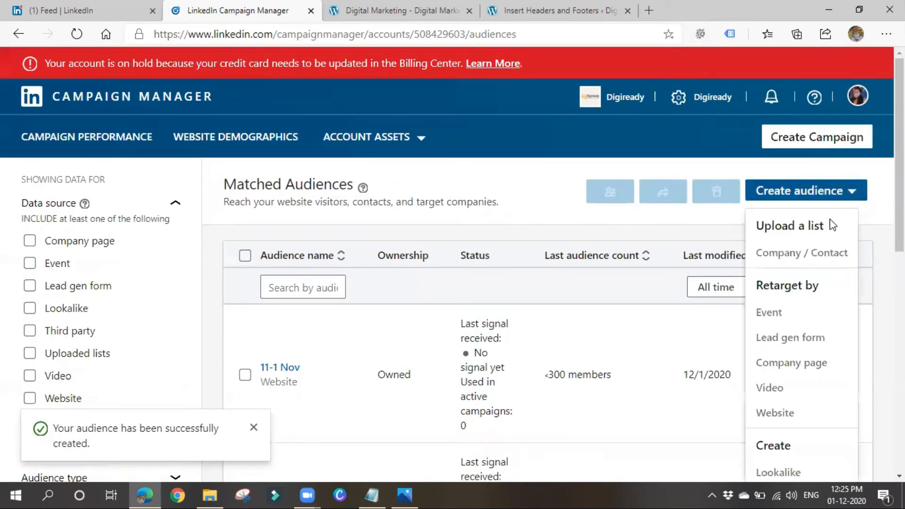
{"action": "left_click", "coordinate": [769, 388]}
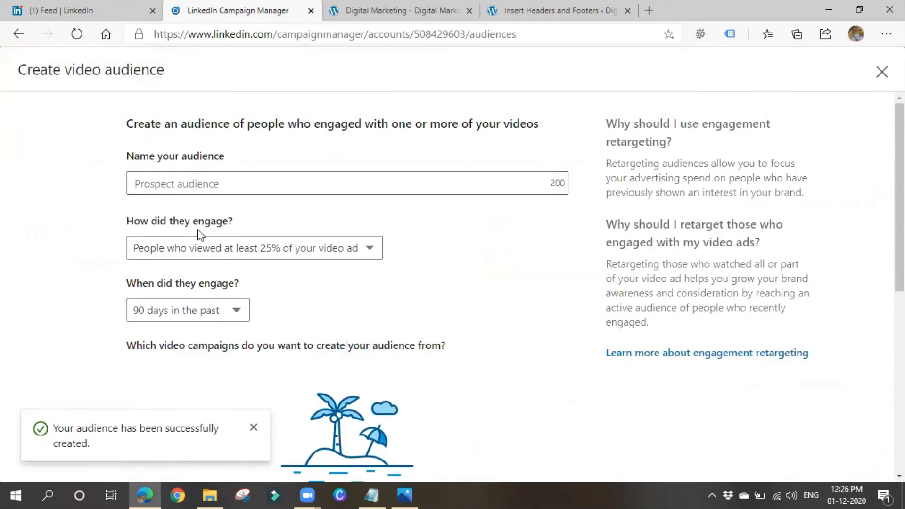
{"action": "left_click", "coordinate": [297, 249]}
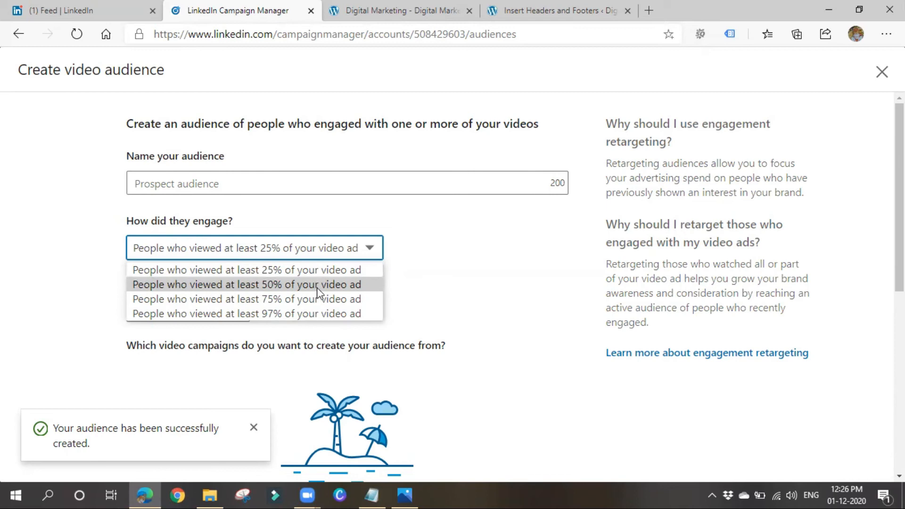
{"action": "left_click", "coordinate": [454, 307]}
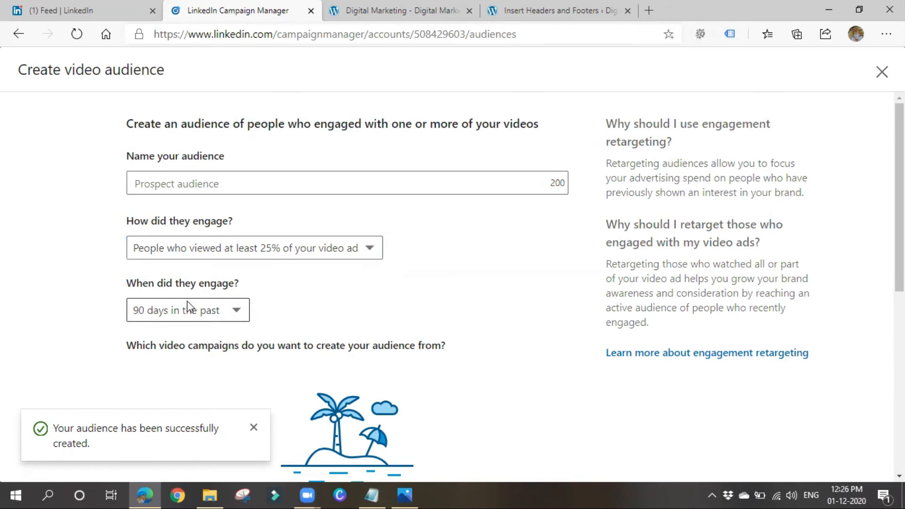
{"action": "left_click", "coordinate": [215, 315]}
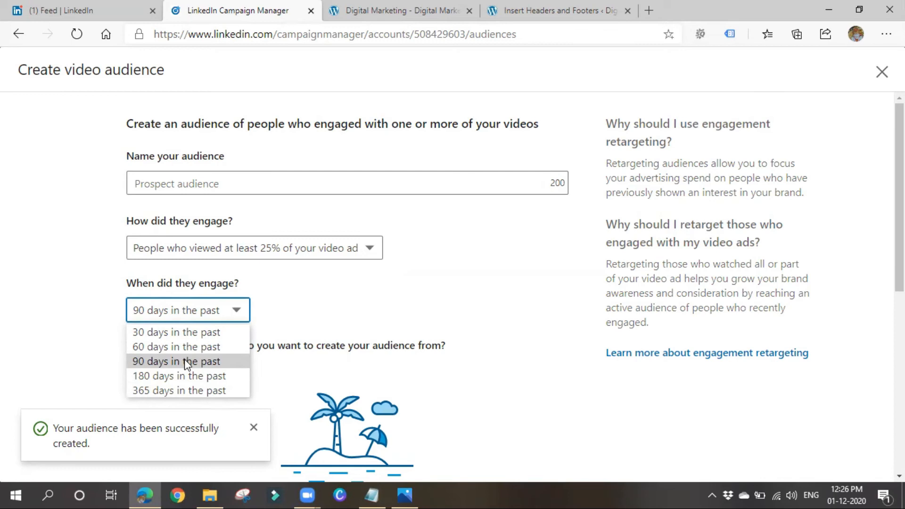
{"action": "left_click", "coordinate": [145, 378]}
Leave the video audience form for the website tracking page, and reopen Matched Audiences.
{"action": "left_click", "coordinate": [22, 38]}
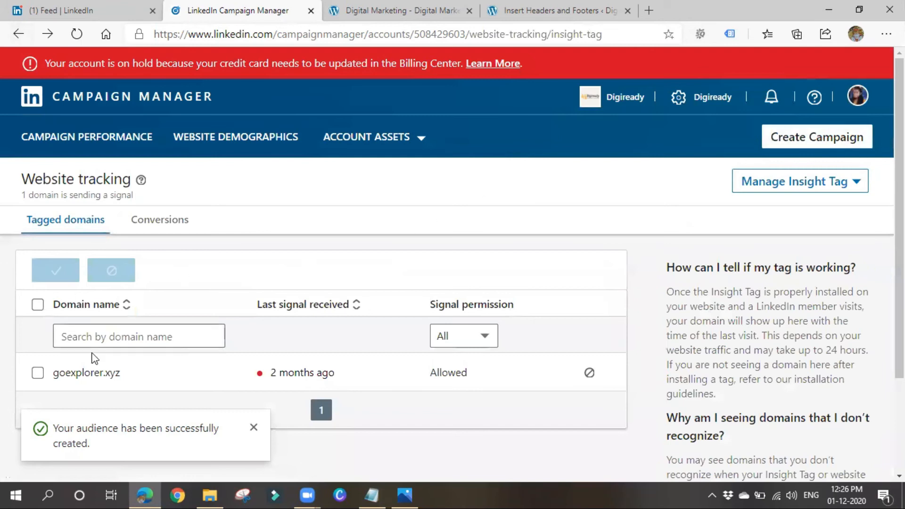
{"action": "left_click", "coordinate": [390, 141]}
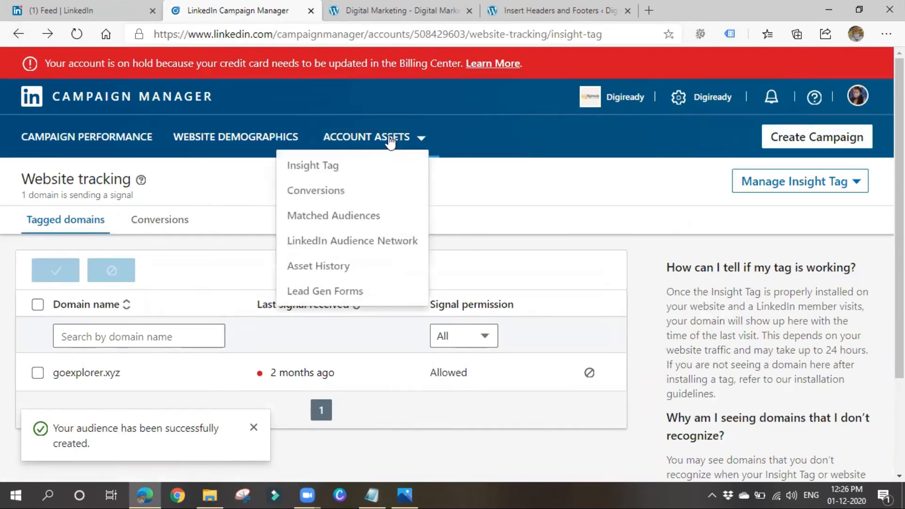
{"action": "left_click", "coordinate": [333, 217]}
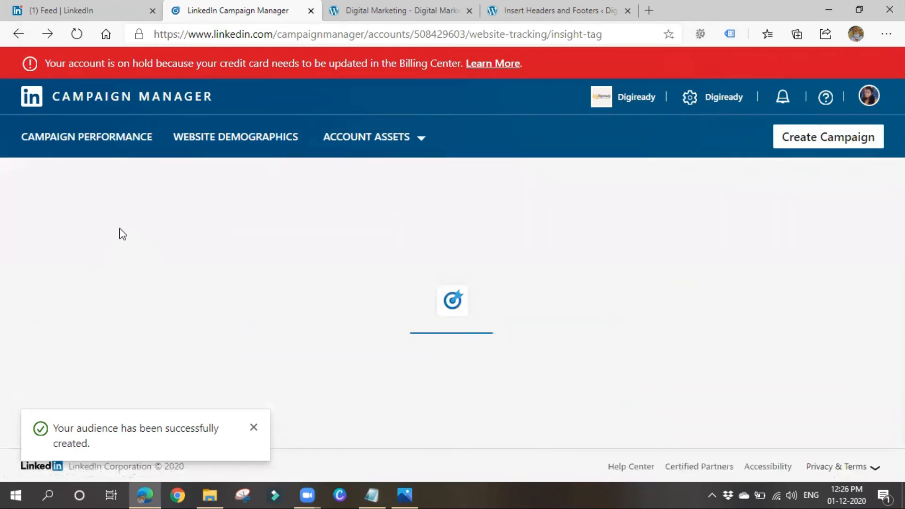
{"action": "scroll", "coordinate": [238, 221], "scroll_direction": "down", "scroll_amount": 5}
{"action": "scroll", "coordinate": [329, 314], "scroll_direction": "up", "scroll_amount": 5}
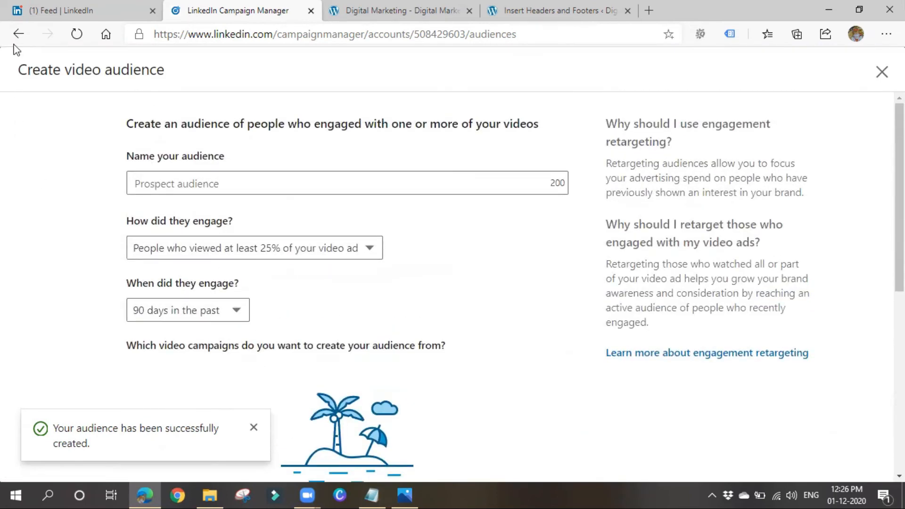
Leave the video audience form, open the LinkedIn Audience Network block lists, and dismiss the notification.
{"action": "left_click", "coordinate": [18, 33]}
{"action": "left_click", "coordinate": [373, 137]}
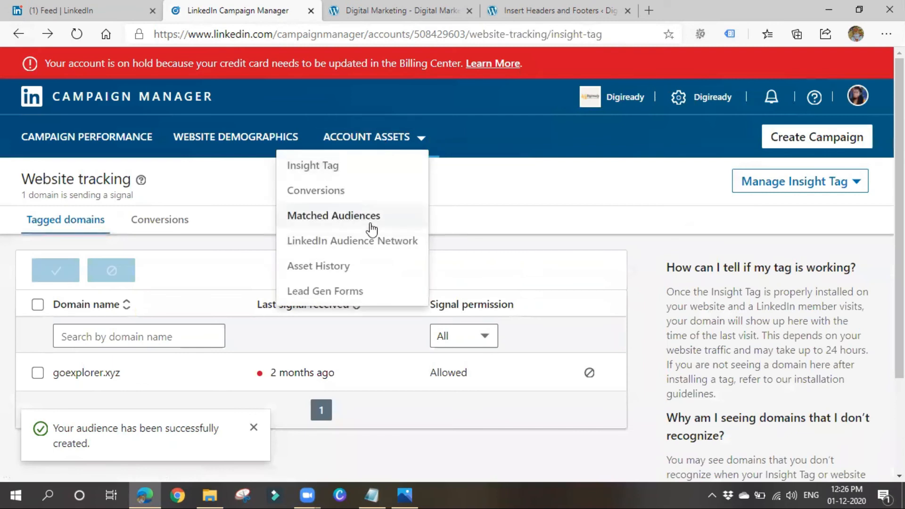
{"action": "left_click", "coordinate": [349, 241]}
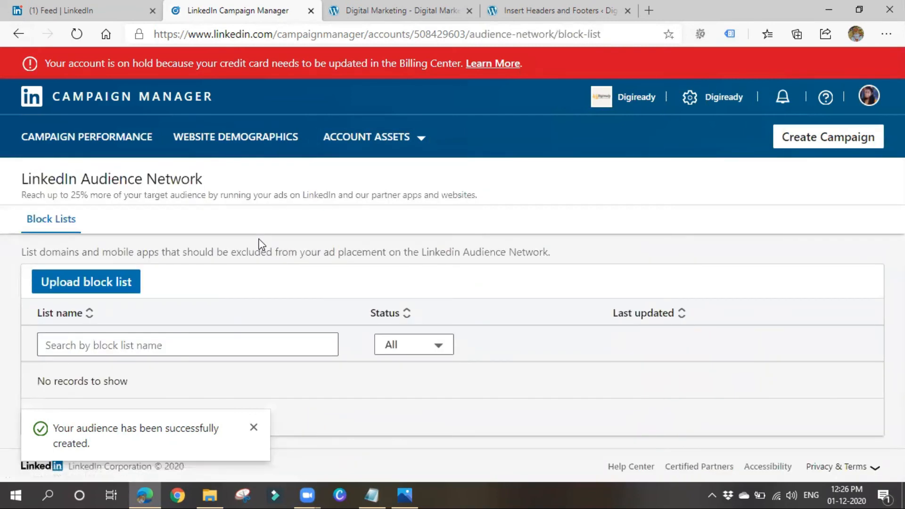
{"action": "left_click", "coordinate": [253, 428]}
Return to Matched Audiences and close the video audience form to show the audience list.
{"action": "left_click", "coordinate": [356, 142]}
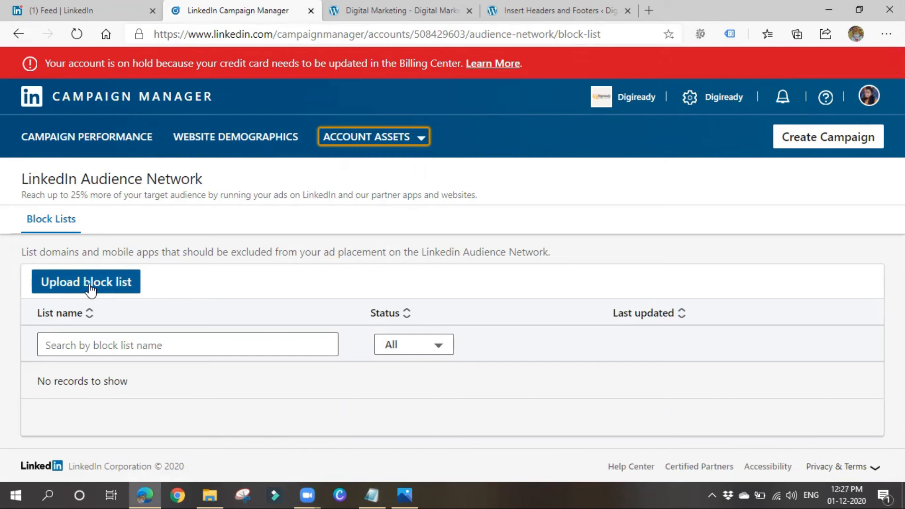
{"action": "left_click", "coordinate": [358, 142]}
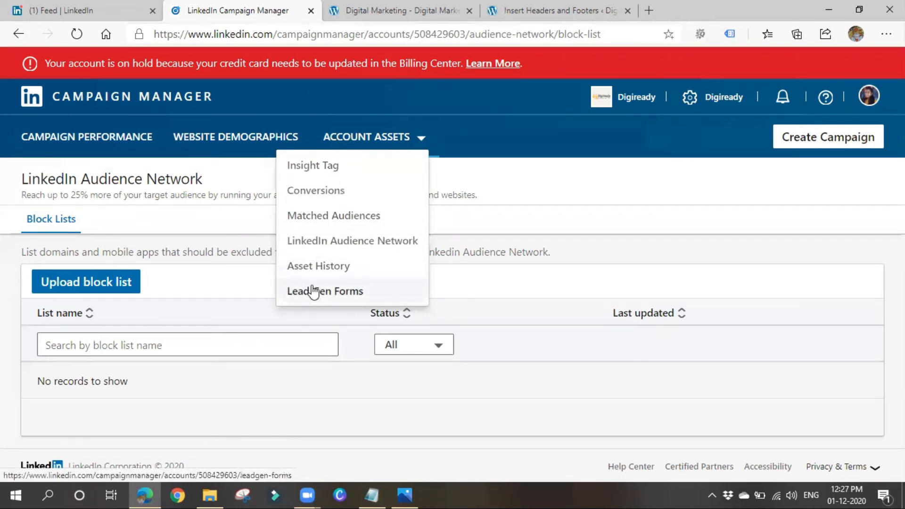
{"action": "left_click", "coordinate": [324, 225]}
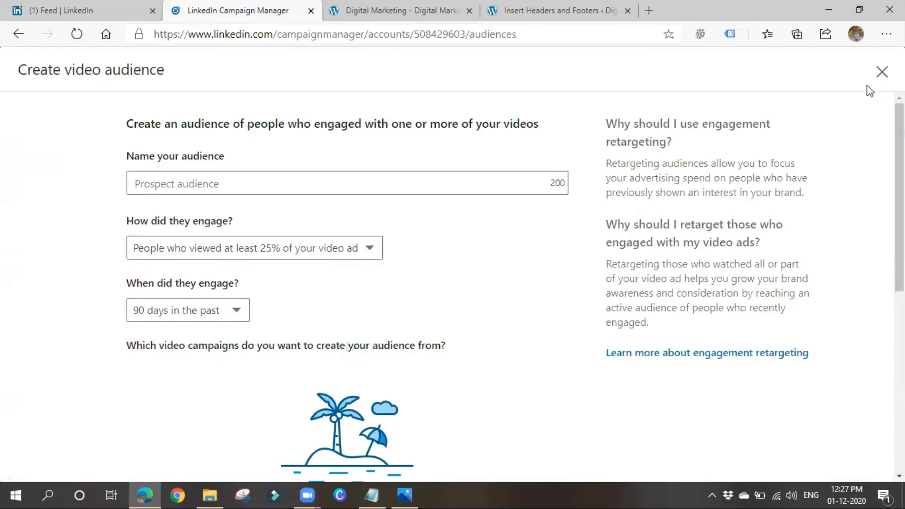
{"action": "left_click", "coordinate": [880, 71]}
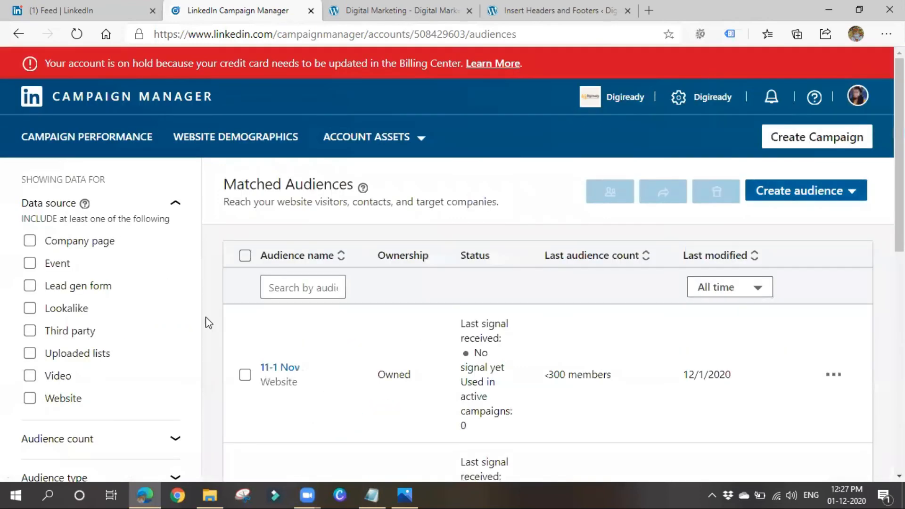
Filter the matched audiences list to the Website data source.
{"action": "scroll", "coordinate": [330, 326], "scroll_direction": "down", "scroll_amount": 4}
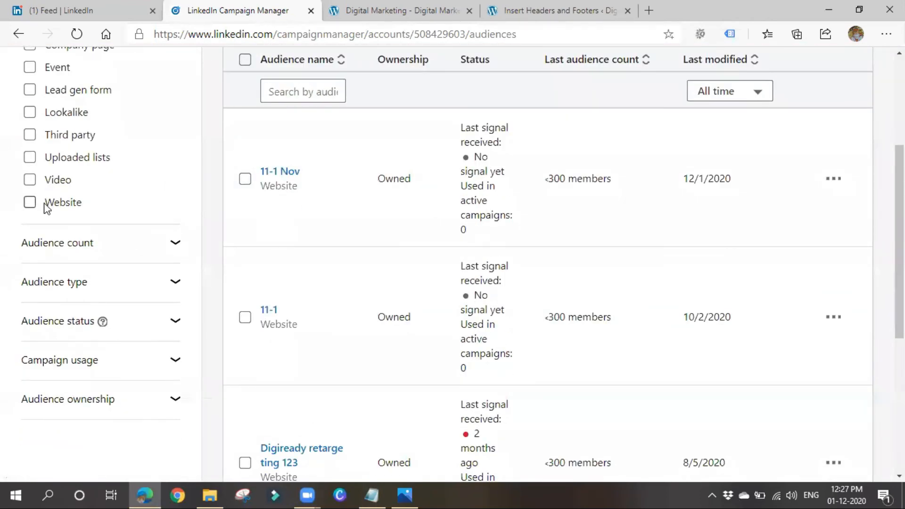
{"action": "left_click", "coordinate": [29, 203]}
{"action": "scroll", "coordinate": [105, 249], "scroll_direction": "up", "scroll_amount": 3}
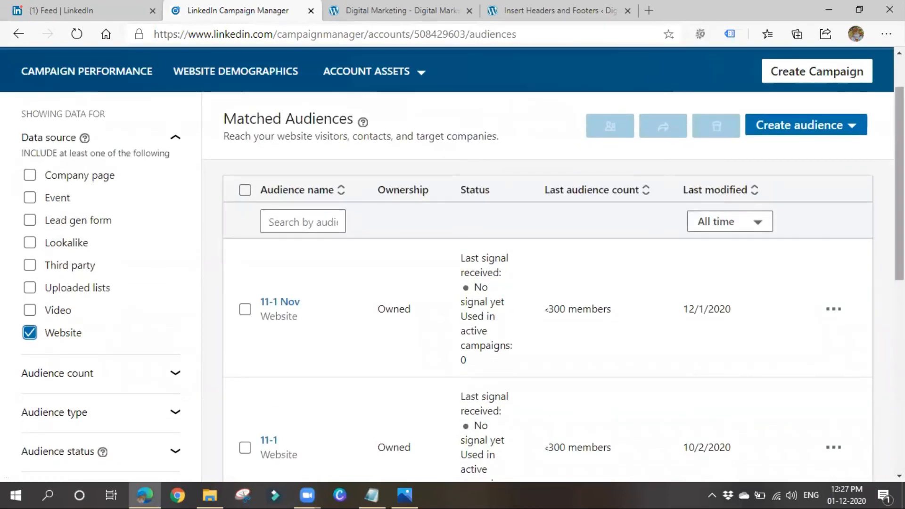
Examine the audience list's filter choices for ownership, campaign usage, audience status and audience type.
{"action": "scroll", "coordinate": [121, 313], "scroll_direction": "down", "scroll_amount": 4}
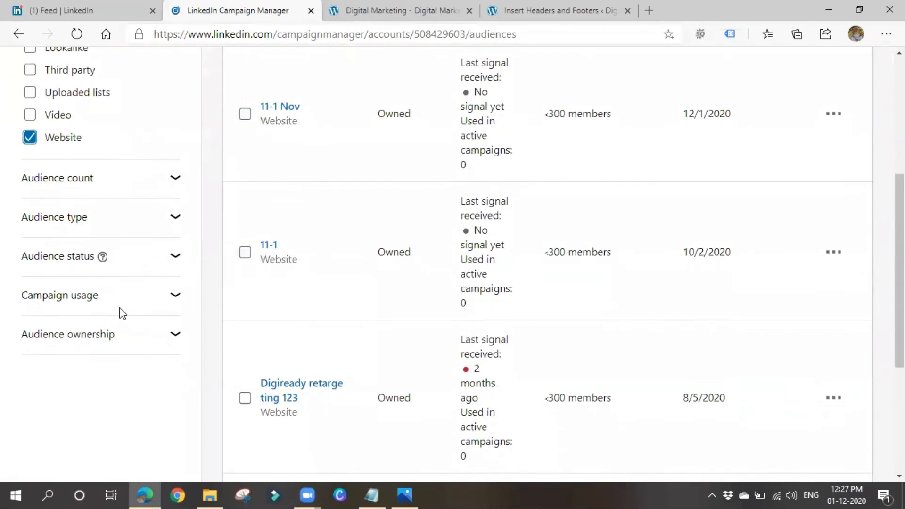
{"action": "scroll", "coordinate": [122, 314], "scroll_direction": "down", "scroll_amount": 3}
{"action": "left_click", "coordinate": [135, 206]}
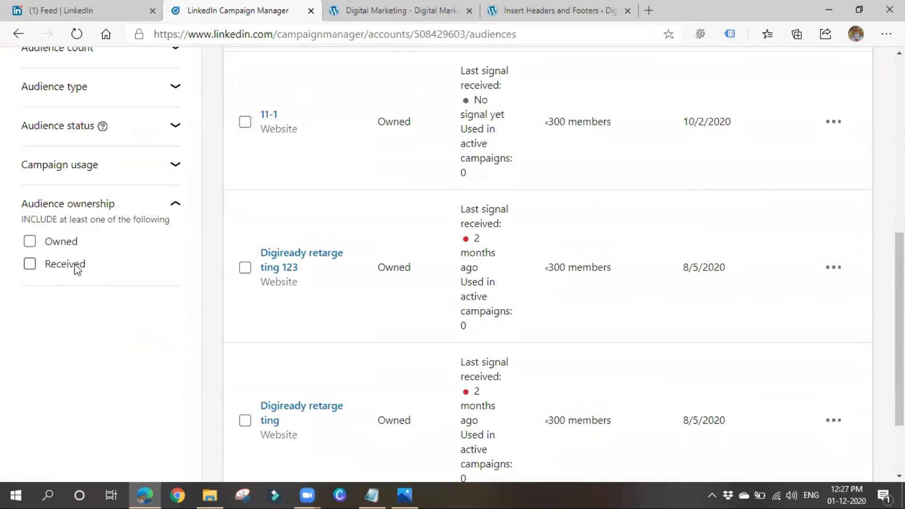
{"action": "scroll", "coordinate": [82, 283], "scroll_direction": "up", "scroll_amount": 3}
{"action": "left_click", "coordinate": [89, 294]}
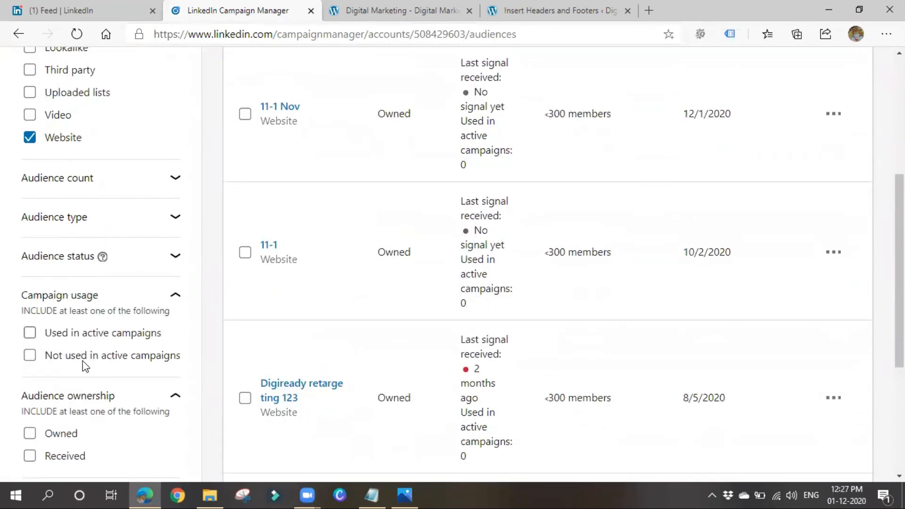
{"action": "left_click", "coordinate": [87, 255]}
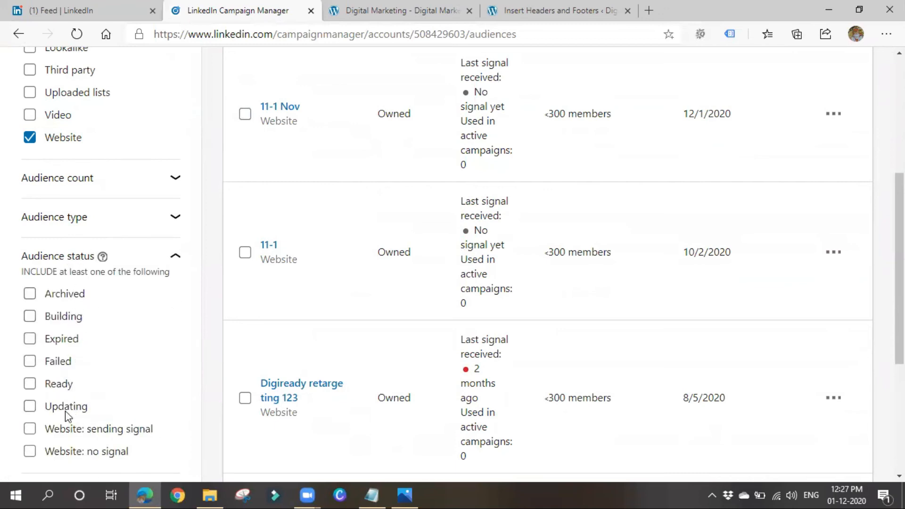
{"action": "scroll", "coordinate": [73, 349], "scroll_direction": "up", "scroll_amount": 2}
{"action": "left_click", "coordinate": [74, 283]}
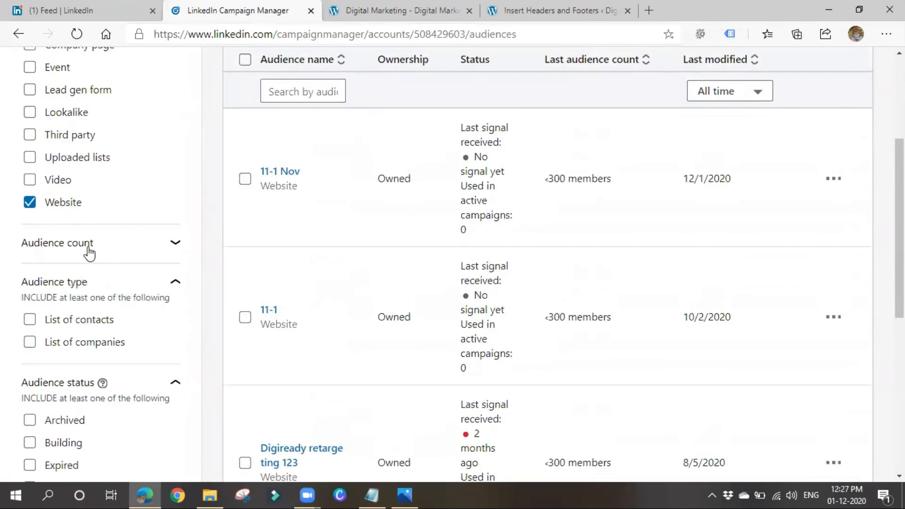
Filter the matched audiences by an audience count of <300 and review the listed audiences.
{"action": "left_click", "coordinate": [95, 244]}
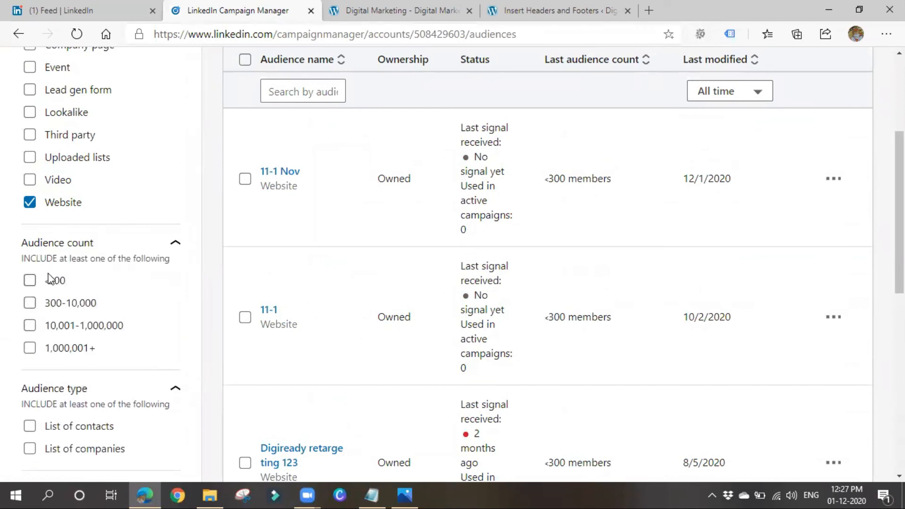
{"action": "left_click", "coordinate": [30, 280]}
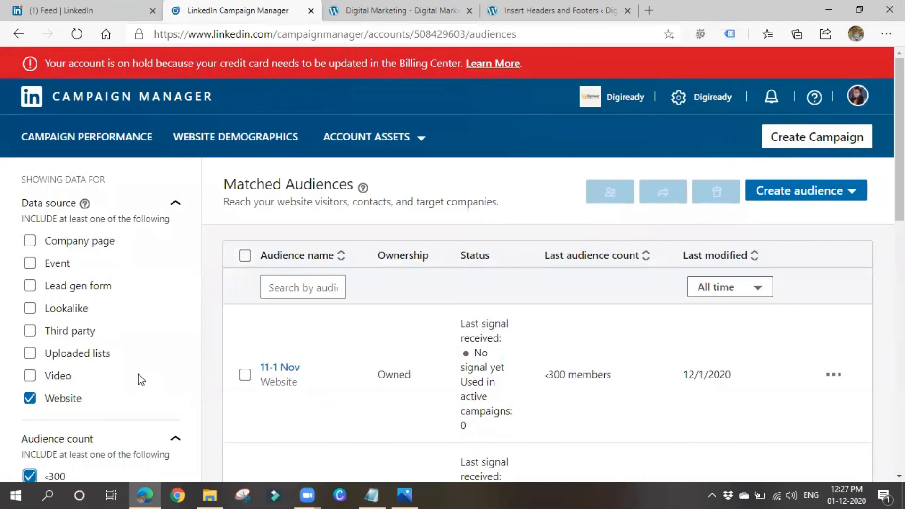
{"action": "scroll", "coordinate": [151, 264], "scroll_direction": "down", "scroll_amount": 10}
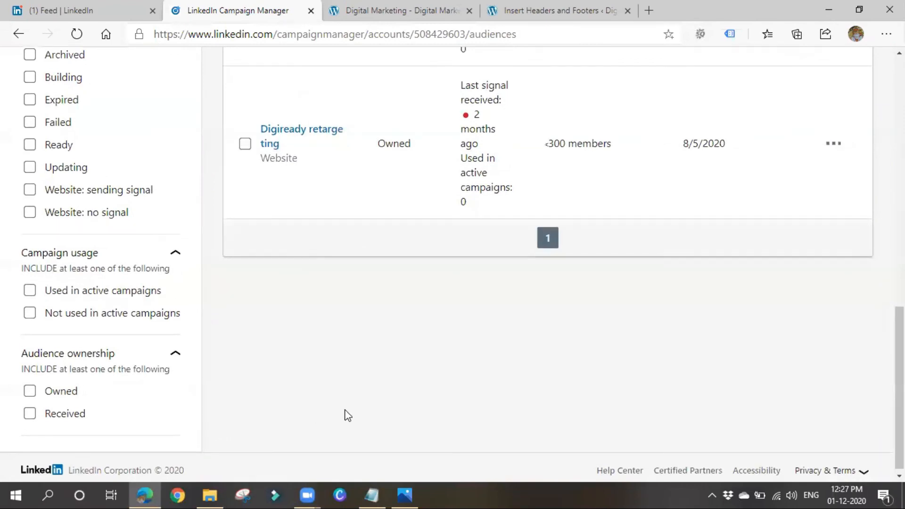
{"action": "scroll", "coordinate": [347, 416], "scroll_direction": "up", "scroll_amount": 8}
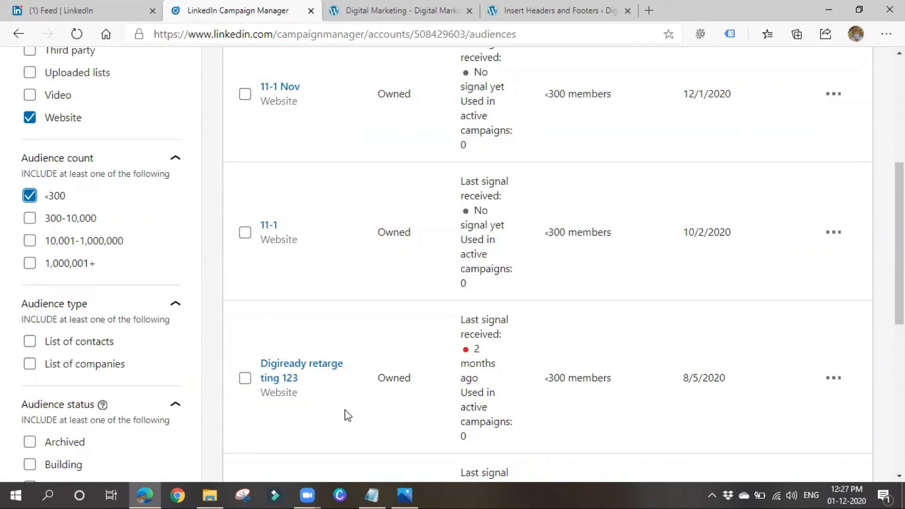
{"action": "scroll", "coordinate": [347, 416], "scroll_direction": "up", "scroll_amount": 6}
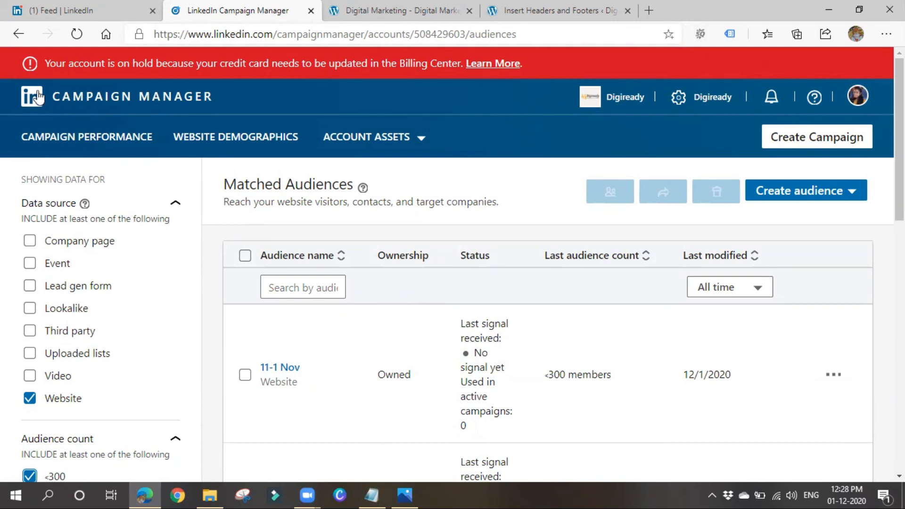
Start a new campaign in the Default Campaign Group and continue to its objective selection.
{"action": "left_click", "coordinate": [66, 95]}
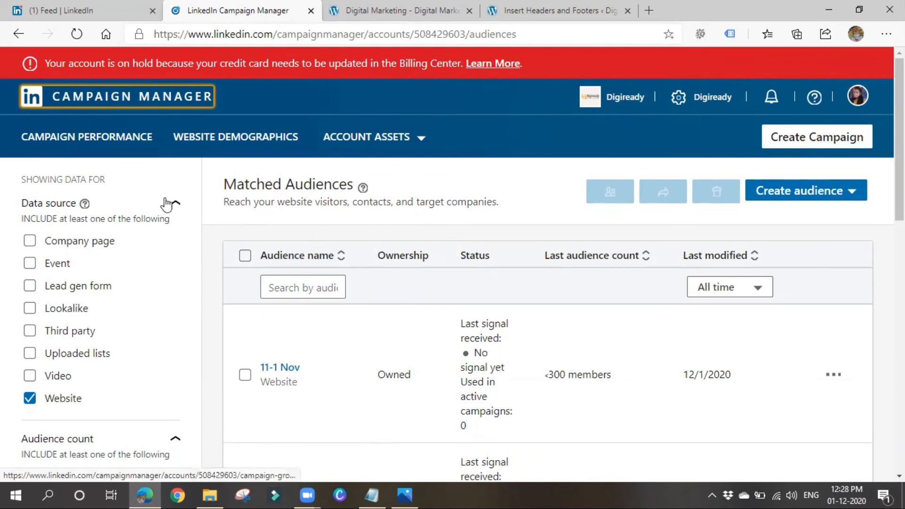
{"action": "left_click", "coordinate": [99, 278]}
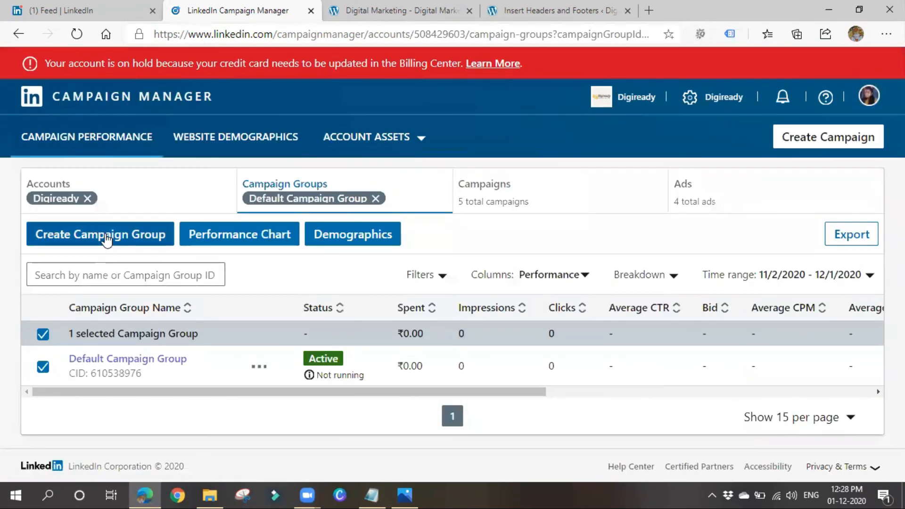
{"action": "left_click", "coordinate": [148, 364]}
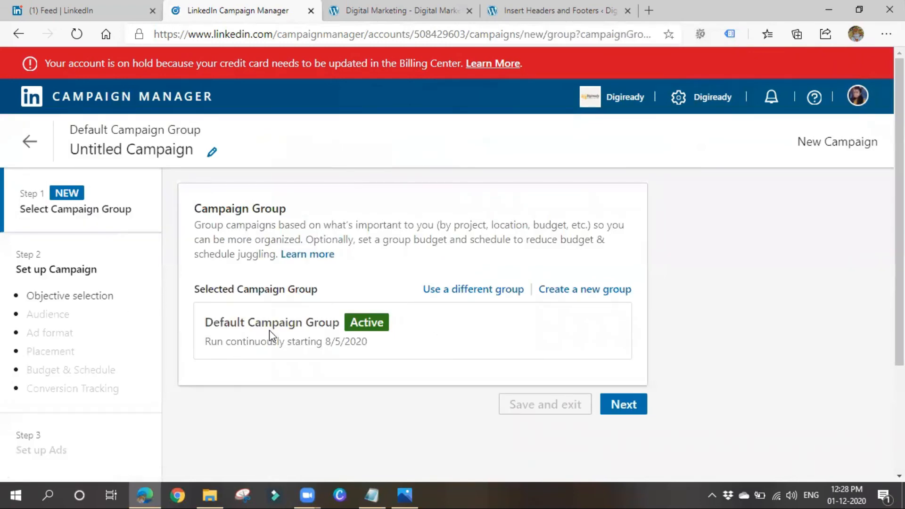
{"action": "left_click", "coordinate": [625, 405]}
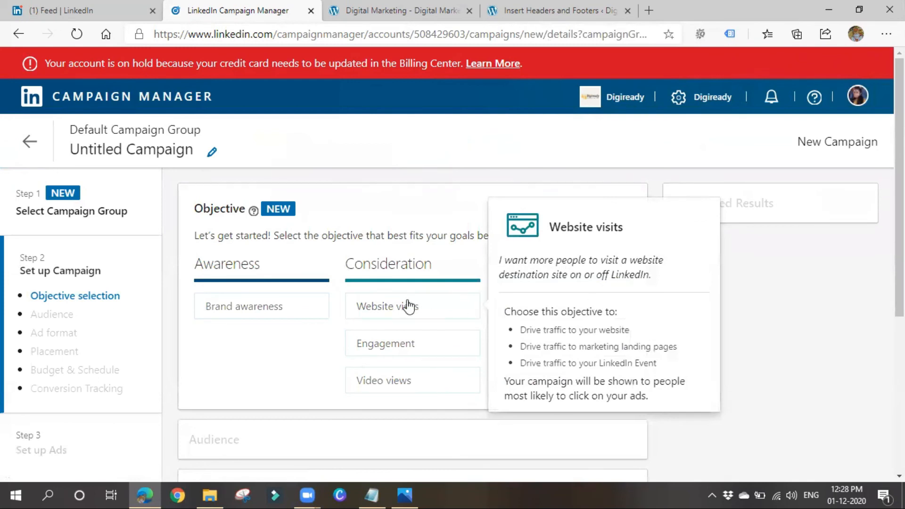
Set the new campaign's objective to Website visits.
{"action": "left_click", "coordinate": [393, 309]}
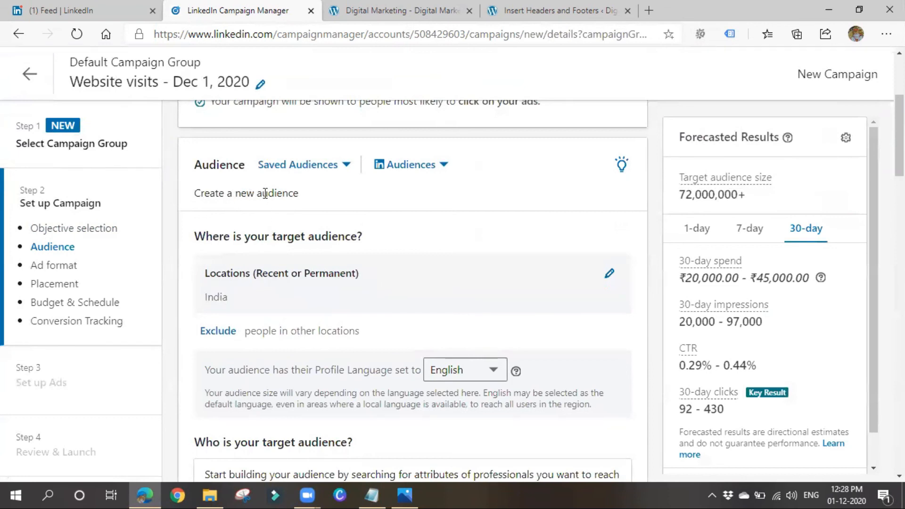
{"action": "scroll", "coordinate": [265, 193], "scroll_direction": "up", "scroll_amount": 3}
{"action": "left_click", "coordinate": [411, 295]}
Add the 11-1 Nov website retargeting audience to the campaign's target audience.
{"action": "scroll", "coordinate": [502, 377], "scroll_direction": "down", "scroll_amount": 5}
{"action": "scroll", "coordinate": [467, 351], "scroll_direction": "down", "scroll_amount": 5}
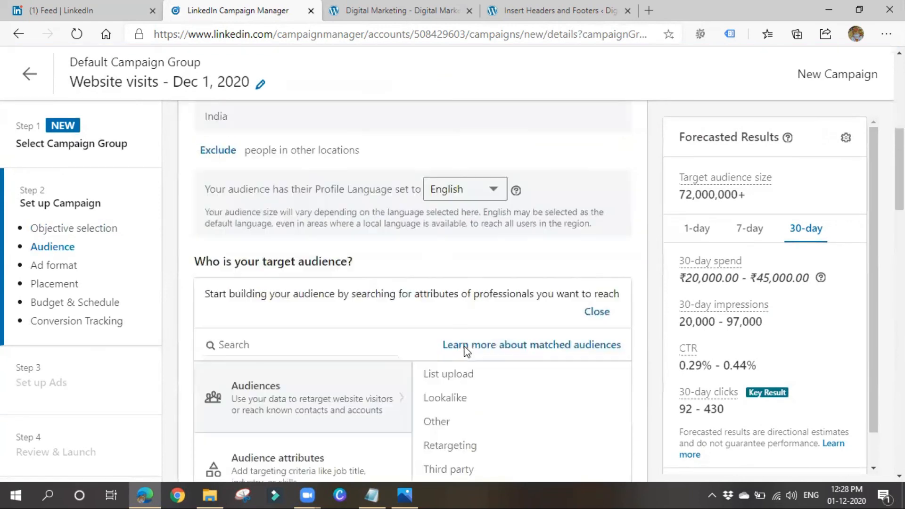
{"action": "scroll", "coordinate": [466, 352], "scroll_direction": "down", "scroll_amount": 3}
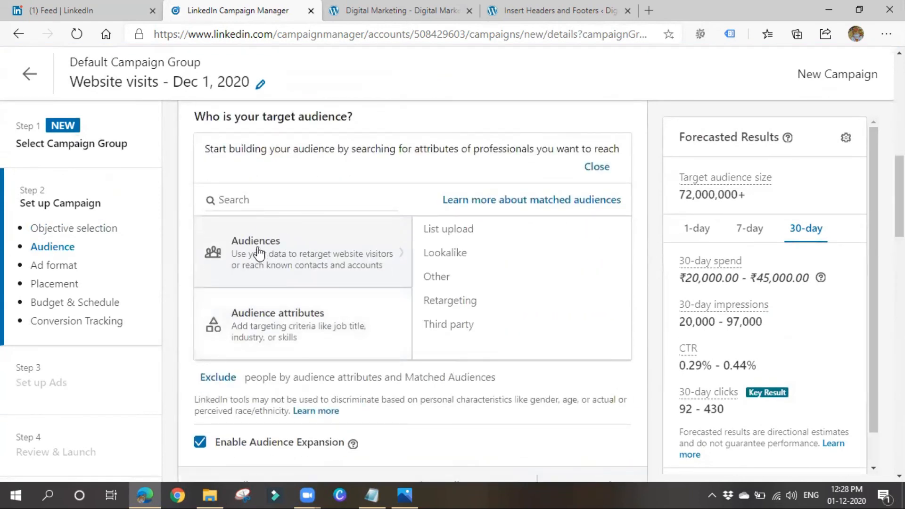
{"action": "left_click_drag", "start_coordinate": [226, 117], "coordinate": [353, 119]}
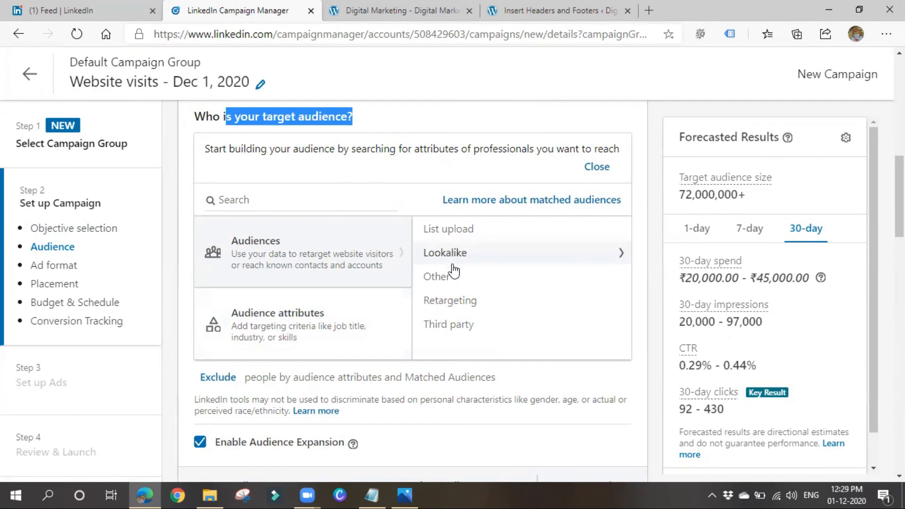
{"action": "left_click", "coordinate": [454, 309]}
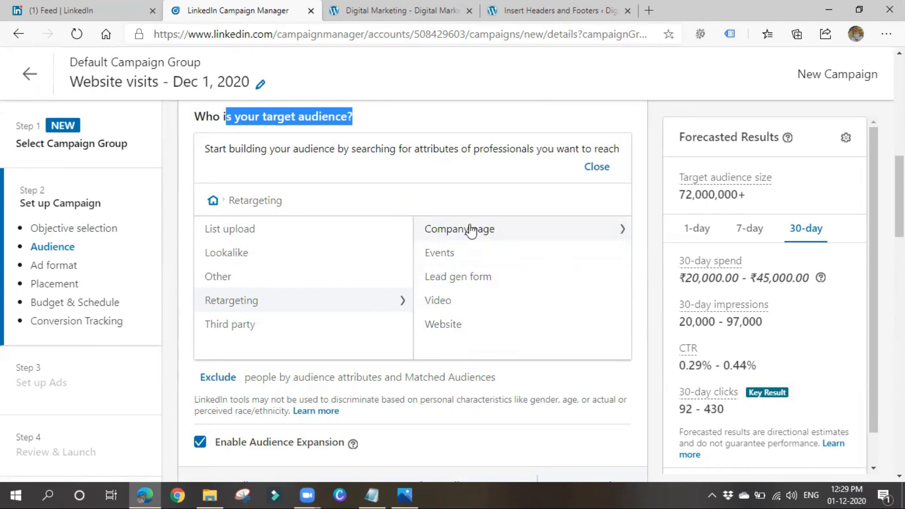
{"action": "left_click", "coordinate": [449, 325]}
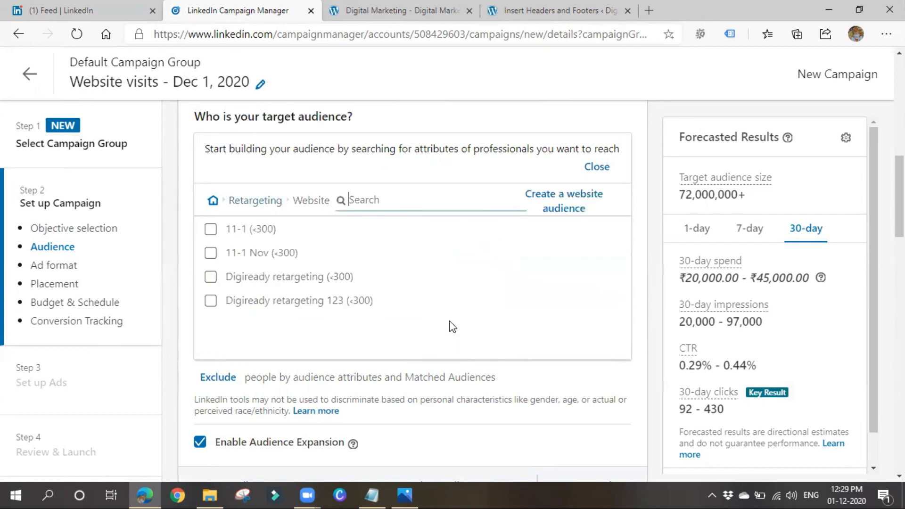
{"action": "left_click", "coordinate": [248, 255]}
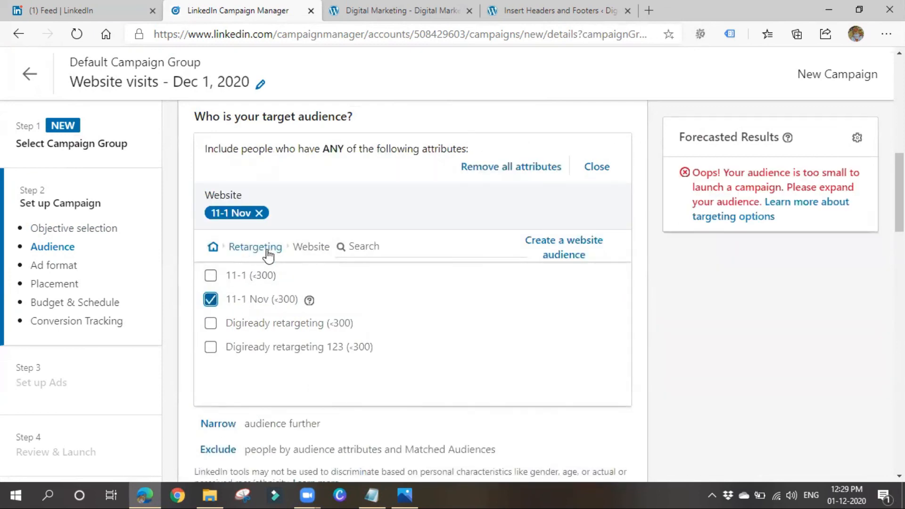
Look through the Retargeting, Lookalike, Other and Third party categories in the campaign's audience picker.
{"action": "left_click", "coordinate": [264, 249]}
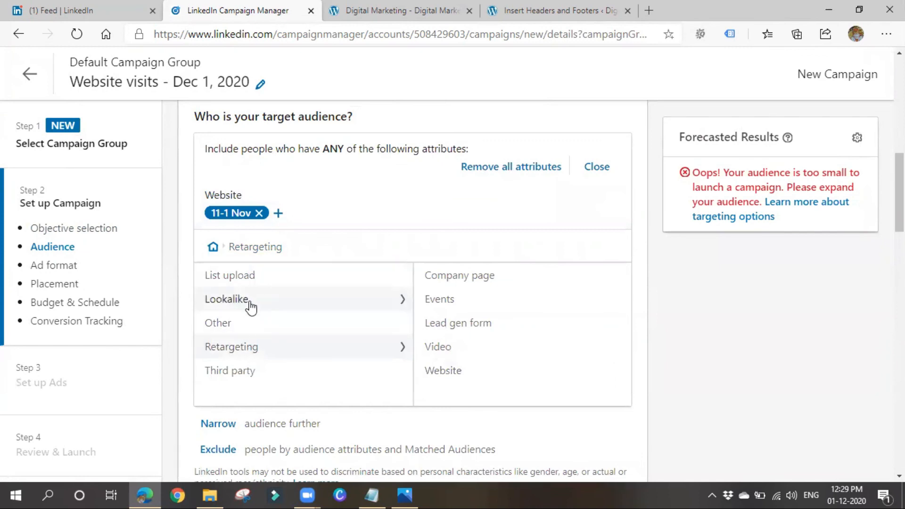
{"action": "left_click", "coordinate": [396, 303]}
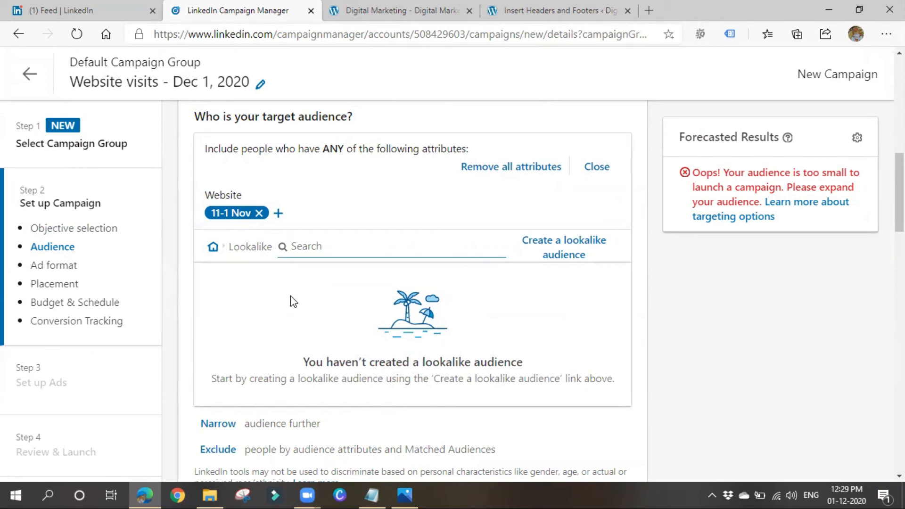
{"action": "left_click", "coordinate": [212, 246]}
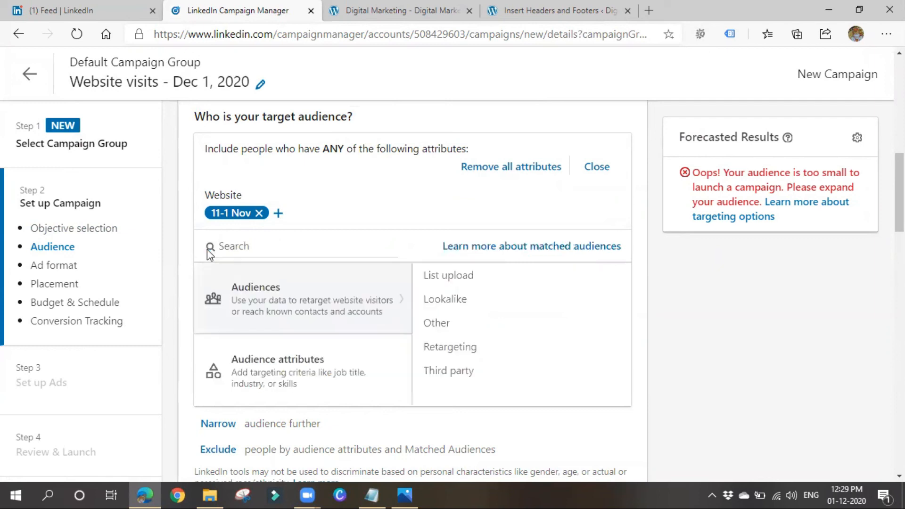
{"action": "left_click", "coordinate": [498, 323]}
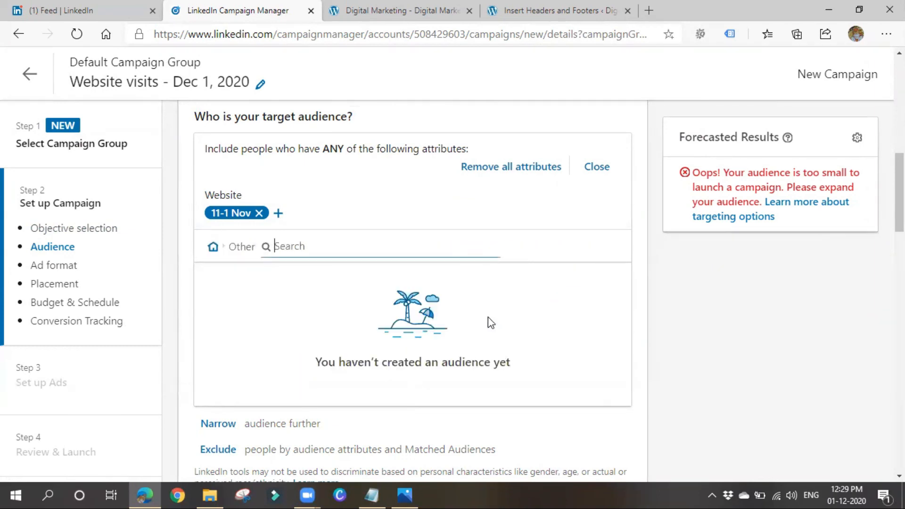
{"action": "left_click", "coordinate": [214, 247]}
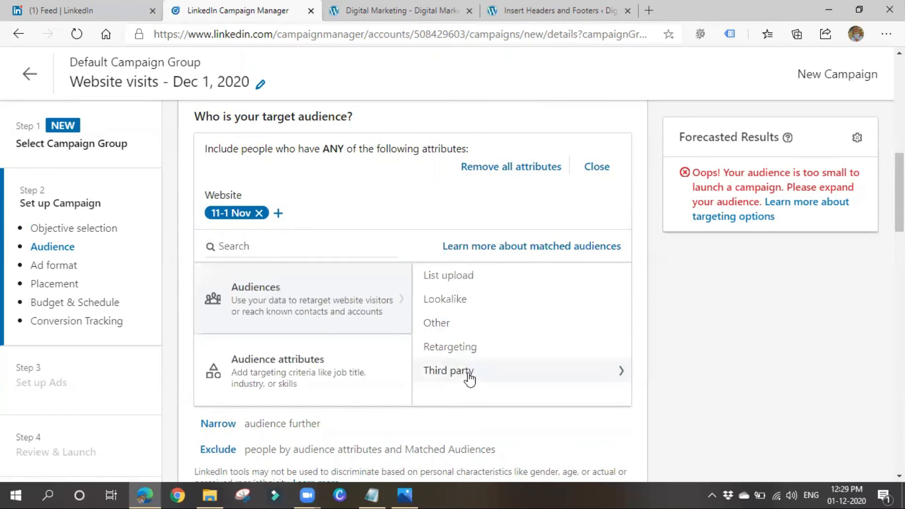
{"action": "left_click", "coordinate": [466, 375]}
{"action": "left_click", "coordinate": [213, 246]}
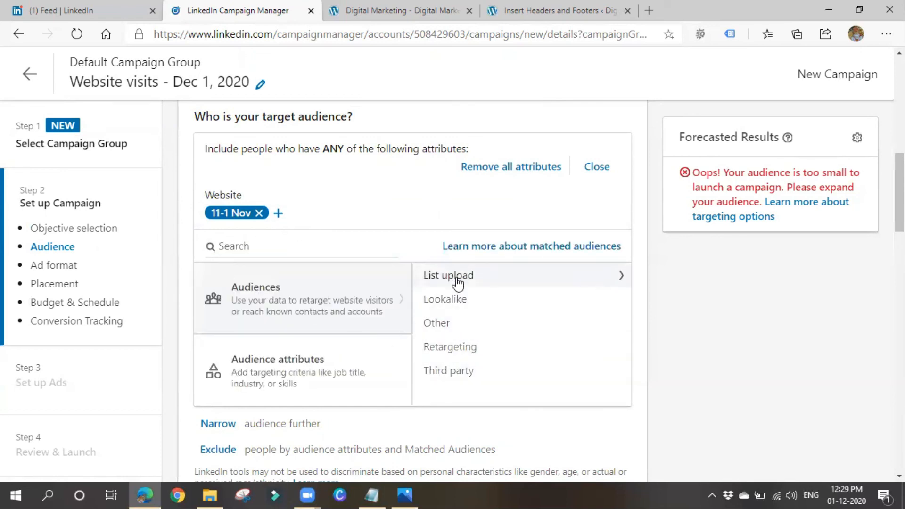
Check the Company page audiences under Retargeting, and return to the main list of audience categories.
{"action": "left_click", "coordinate": [454, 348]}
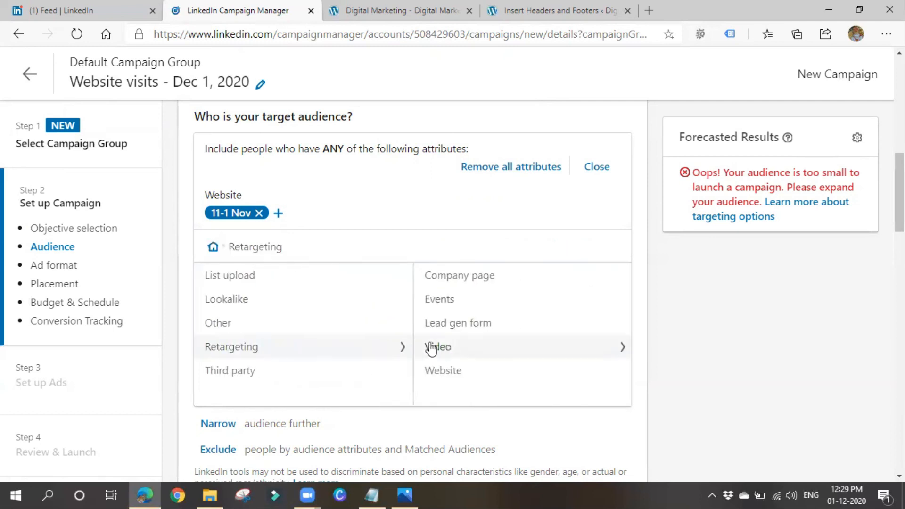
{"action": "left_click", "coordinate": [462, 283]}
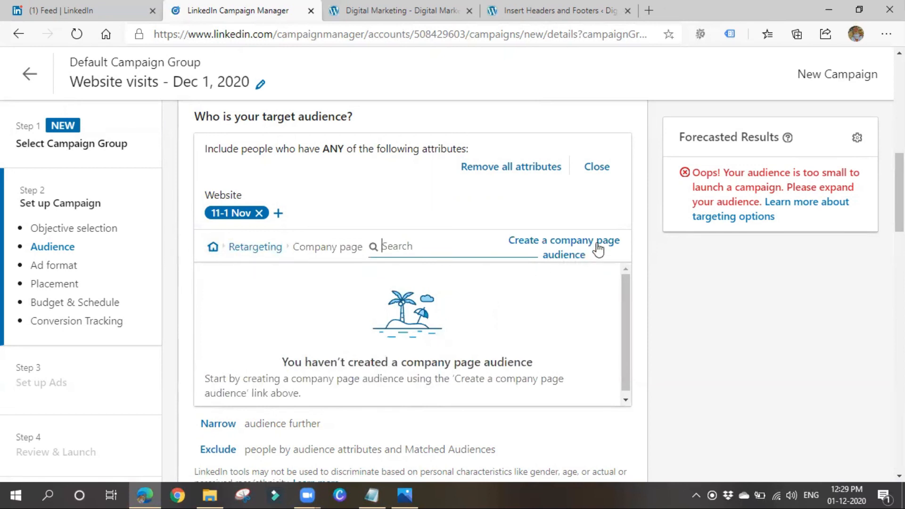
{"action": "left_click", "coordinate": [213, 247]}
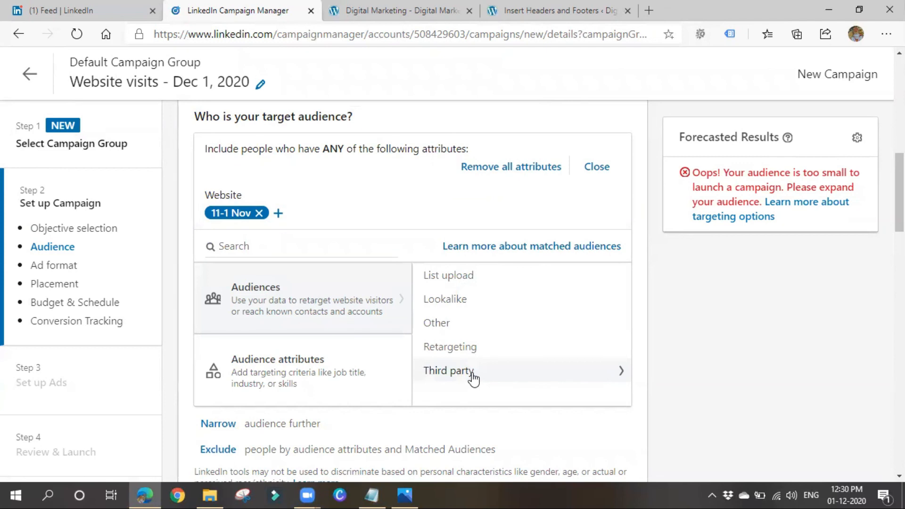
Review the campaign's ad format, placement, and budget and schedule sections, ending back at the ad format choices.
{"action": "scroll", "coordinate": [364, 285], "scroll_direction": "down", "scroll_amount": 5}
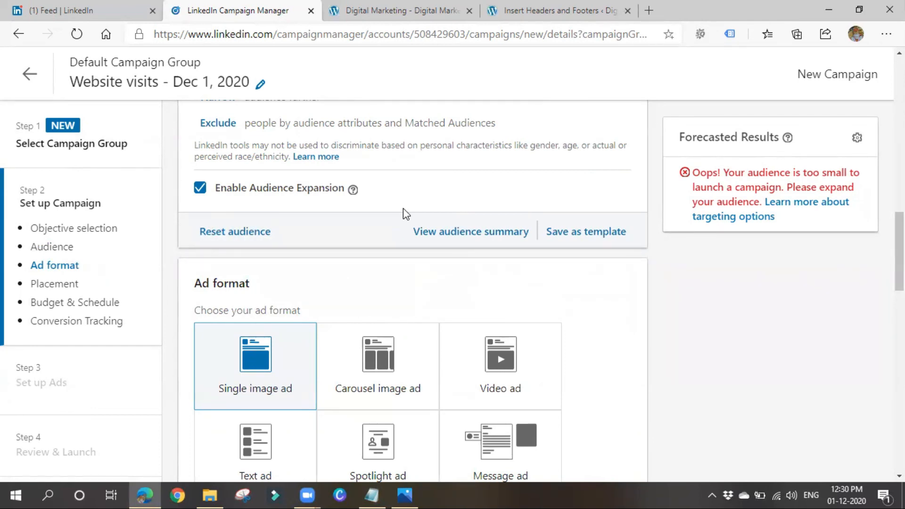
{"action": "scroll", "coordinate": [403, 209], "scroll_direction": "down", "scroll_amount": 4}
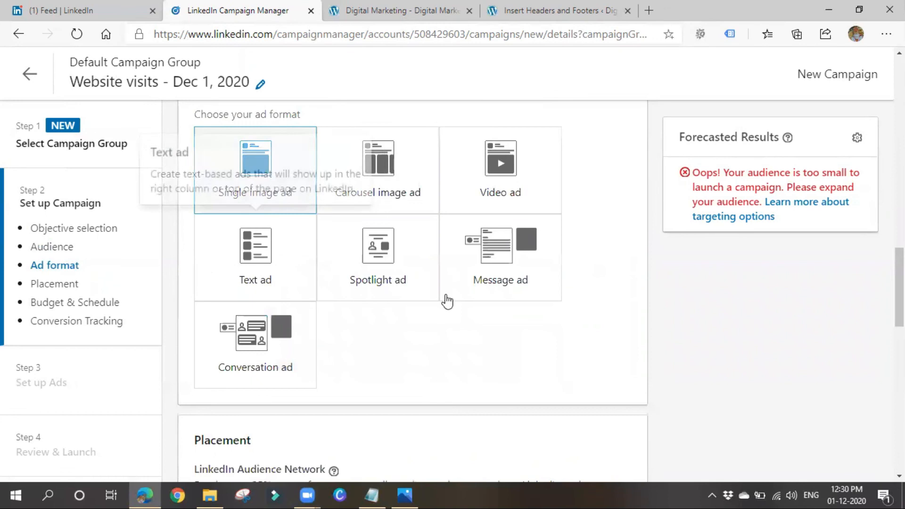
{"action": "scroll", "coordinate": [286, 234], "scroll_direction": "down", "scroll_amount": 5}
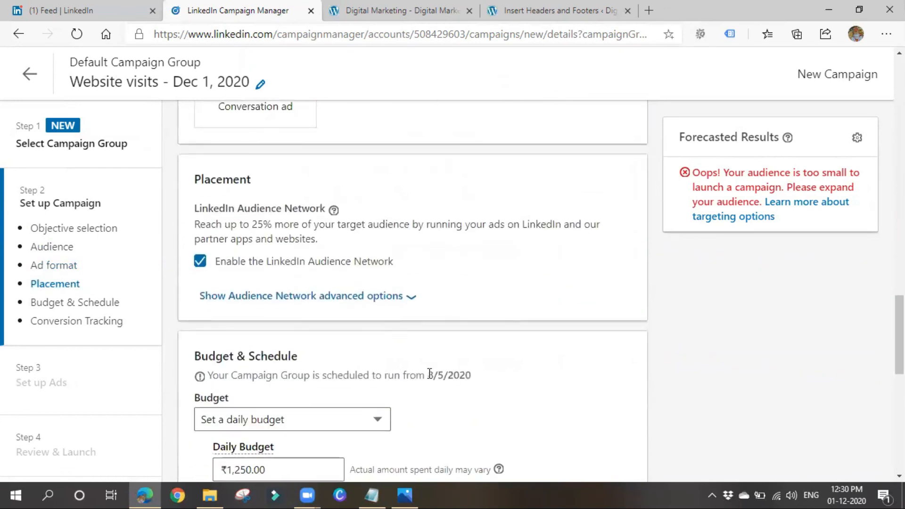
{"action": "scroll", "coordinate": [431, 370], "scroll_direction": "down", "scroll_amount": 4}
{"action": "scroll", "coordinate": [346, 354], "scroll_direction": "up", "scroll_amount": 8}
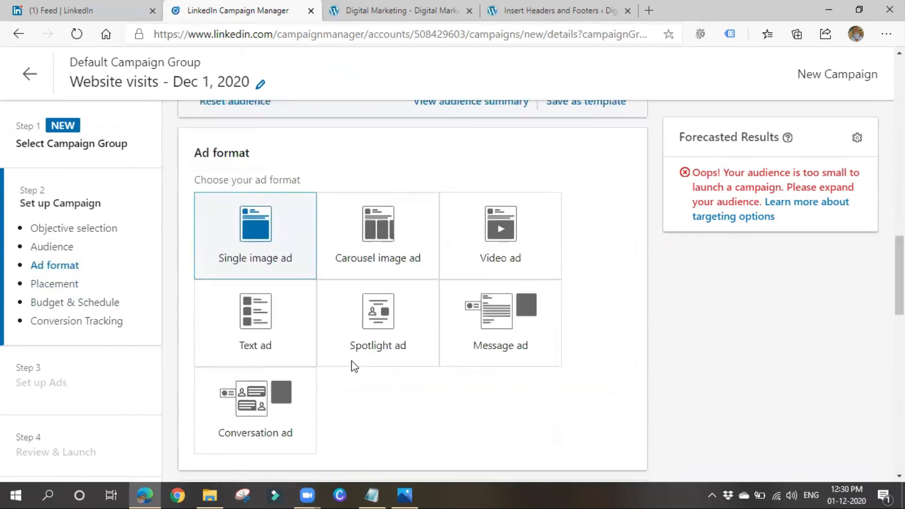